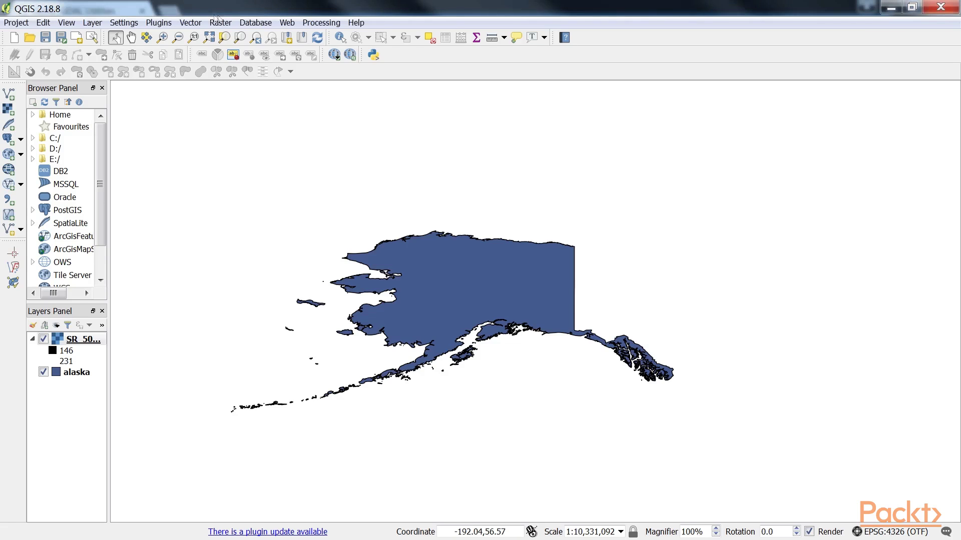
Open the Clipper tool from Raster > Extraction, with SR_50M_alaska_nad as input raster.
left_click(220, 23)
mouse_move(250, 98)
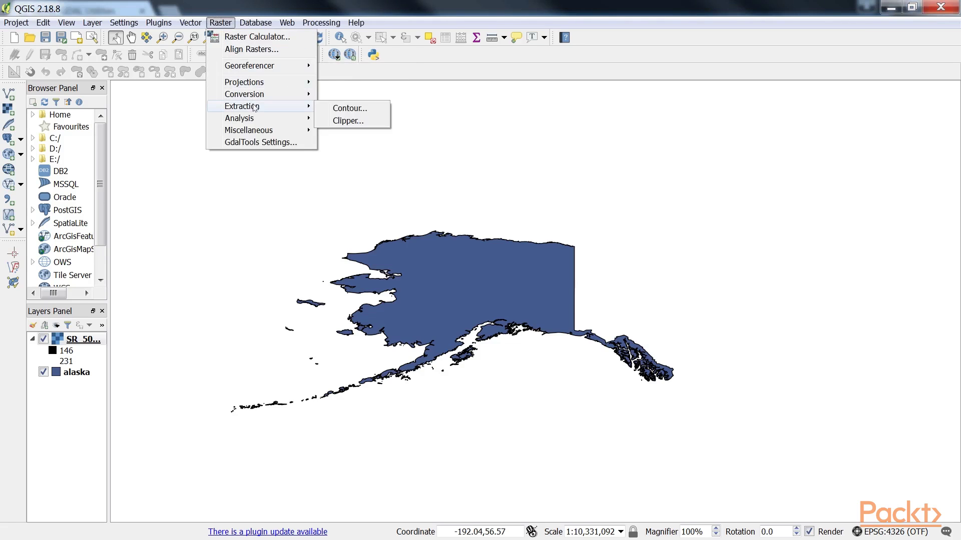
left_click(350, 121)
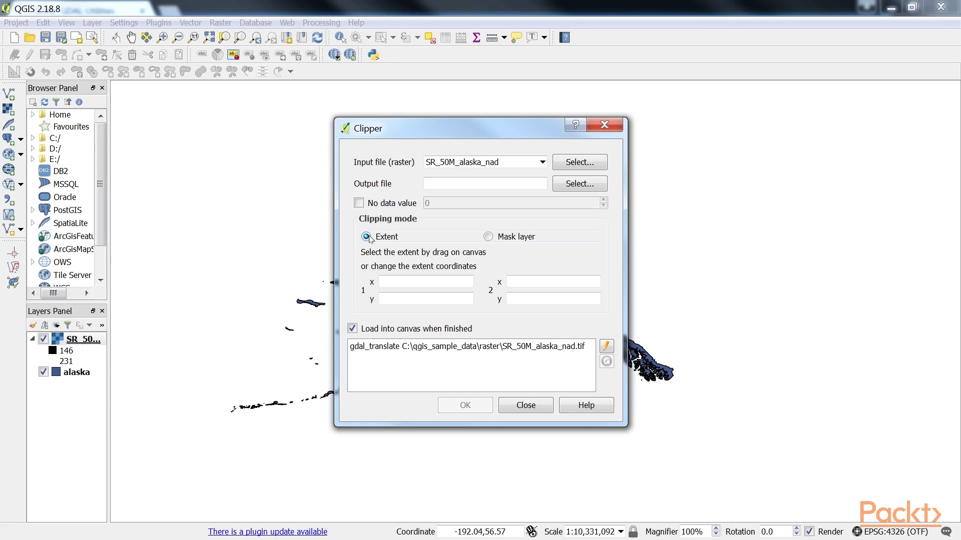
Set Clipper to Mask layer mode with SR_50M_alaska_nad as input and alaska as mask.
left_click(489, 236)
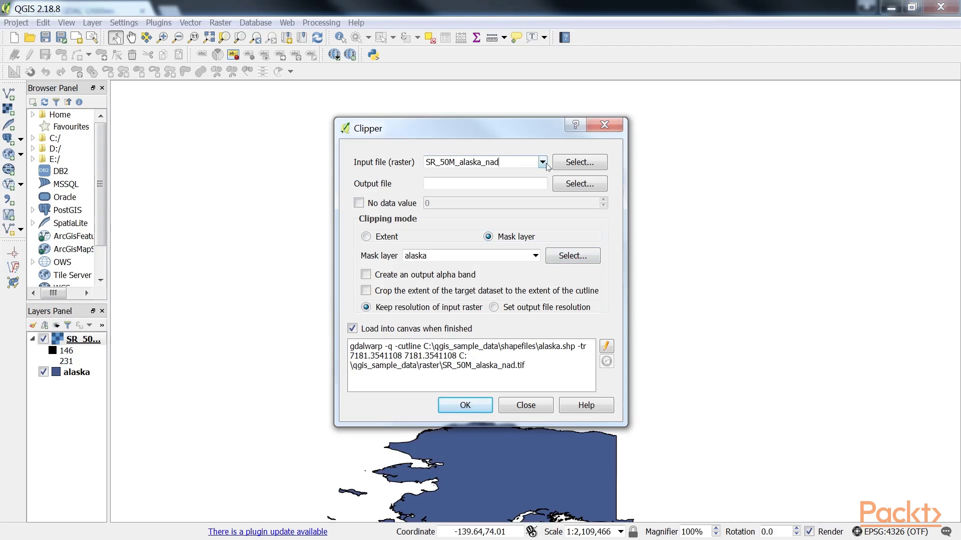
left_click(545, 164)
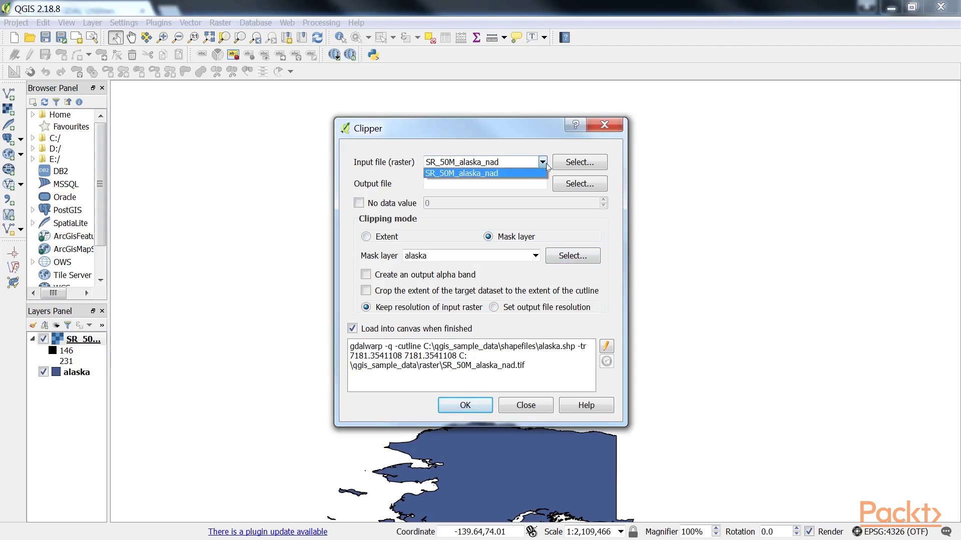
left_click(518, 174)
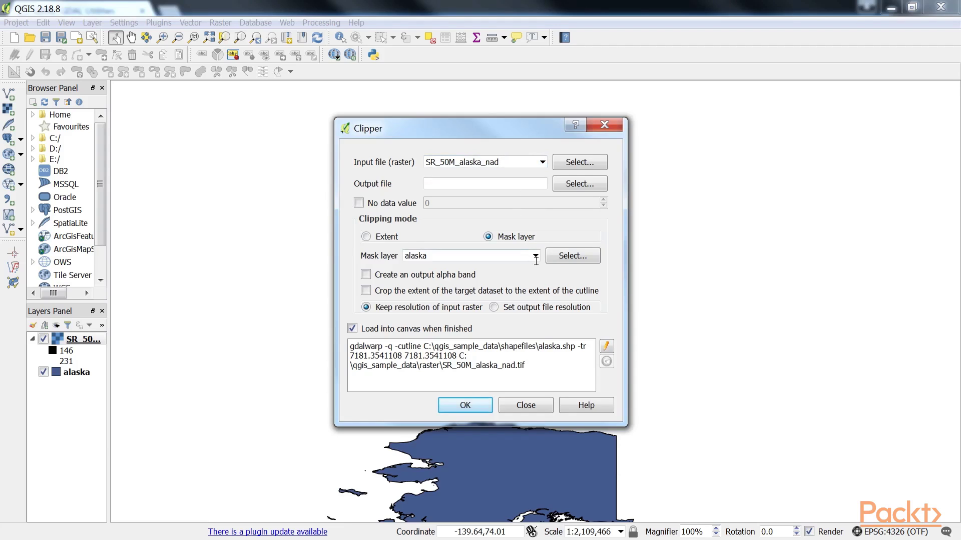
left_click(536, 256)
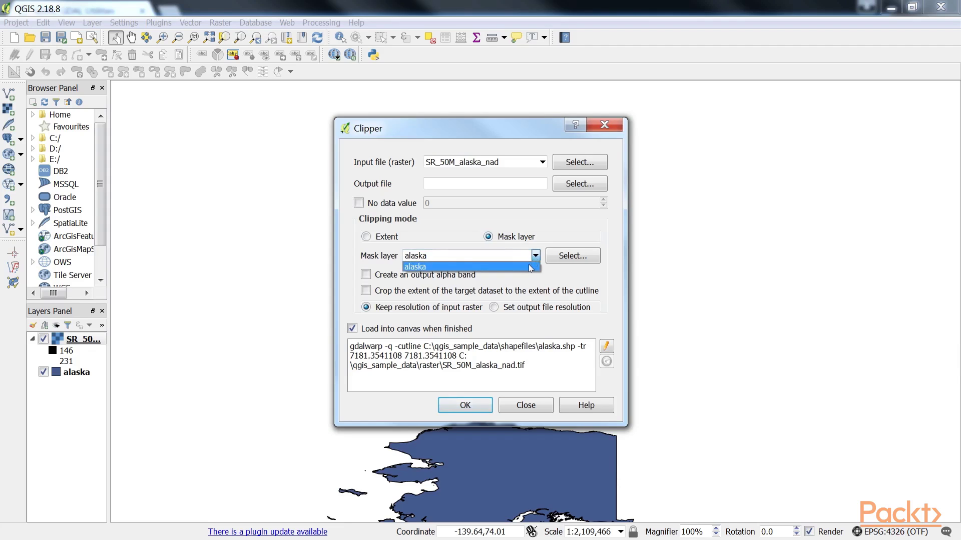
left_click(531, 269)
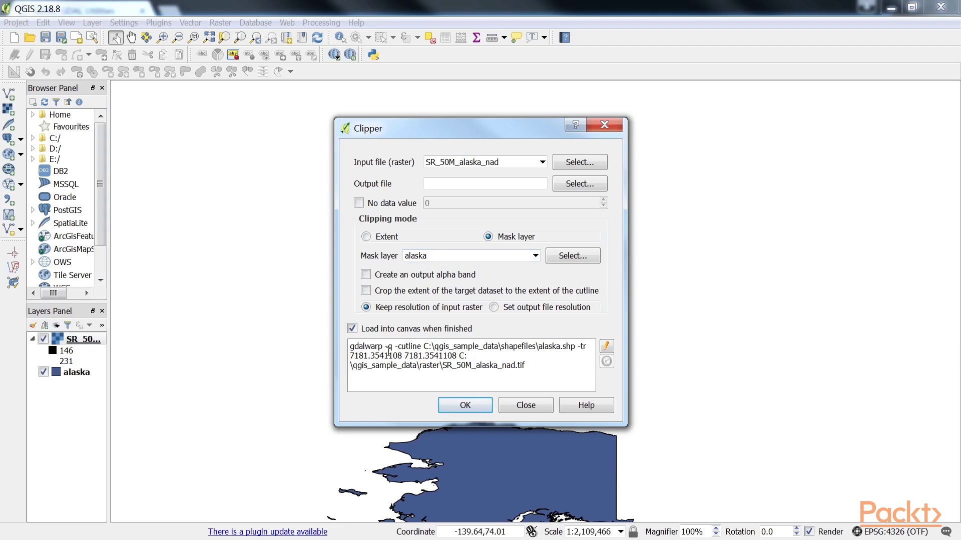
left_click_drag(383, 348, 349, 347)
Look up the gdalwarp description on the GDAL Utilities page in Chrome.
key("alt+Tab")
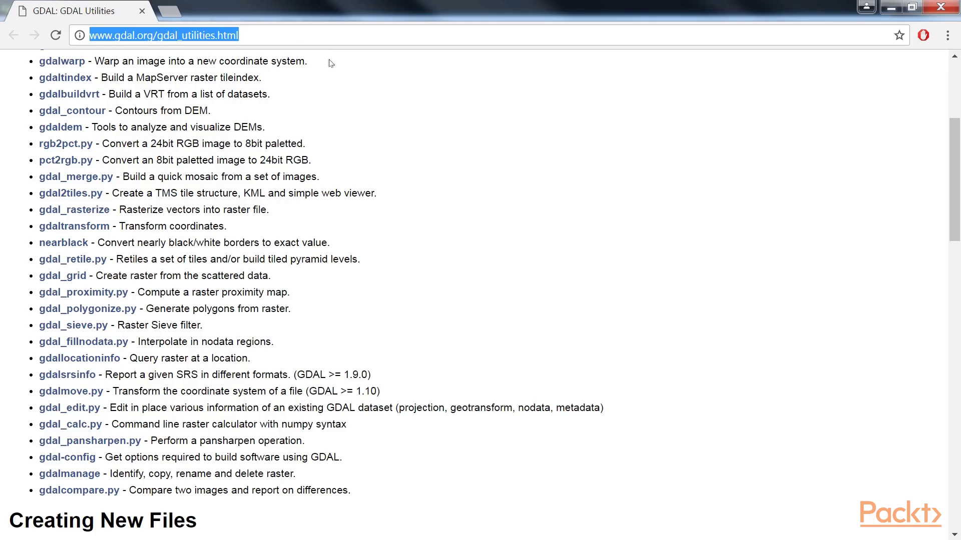
left_click_drag(317, 65, 40, 125)
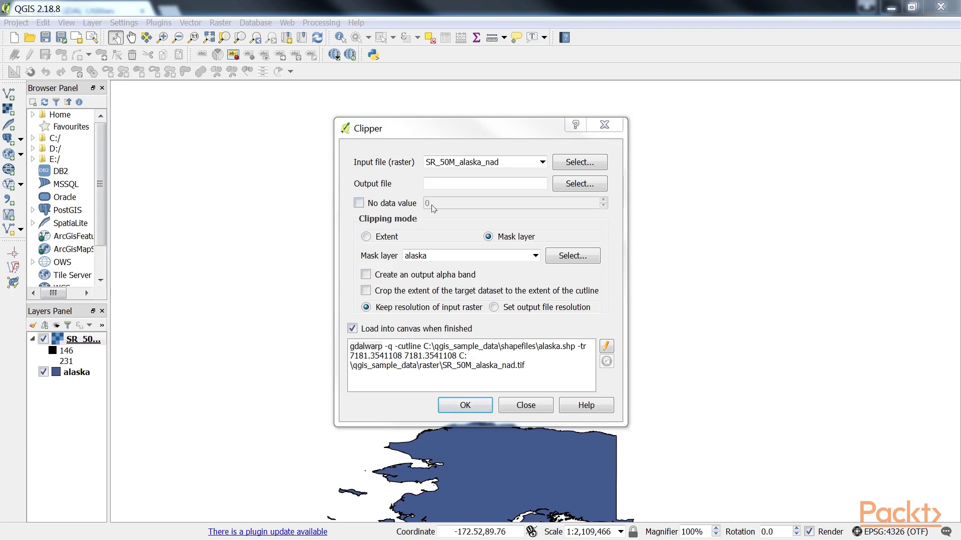
Set the Clipper output file to output.tif in the C:\test folder.
left_click(579, 184)
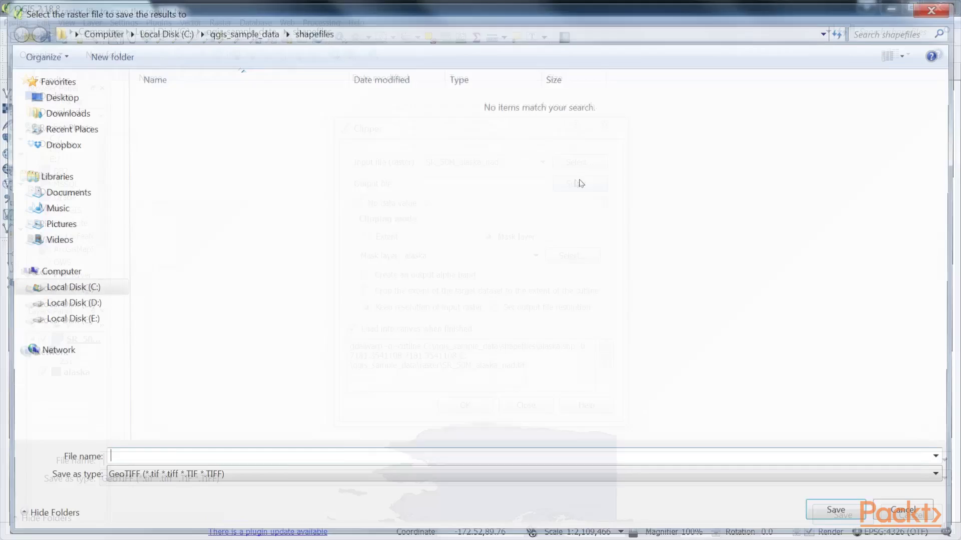
left_click(162, 32)
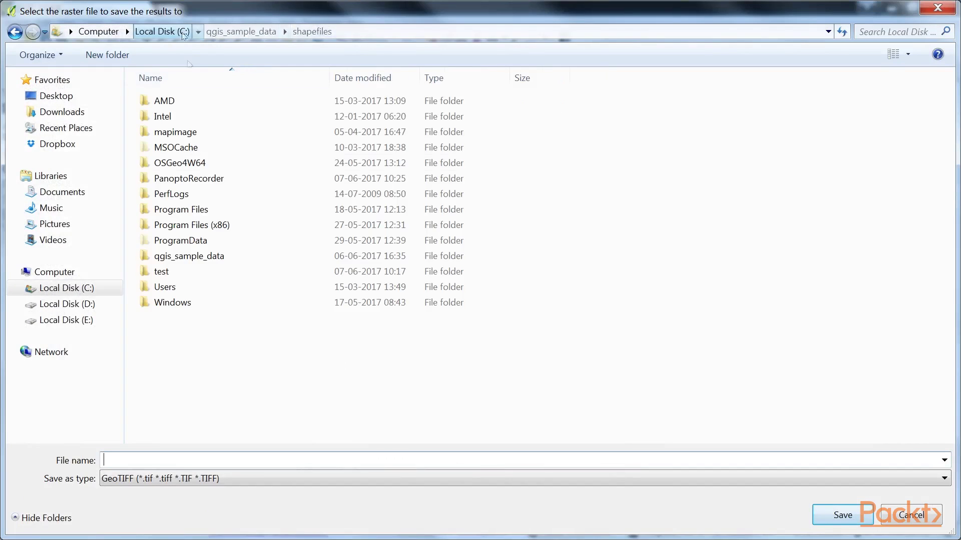
double_click(193, 272)
left_click(202, 460)
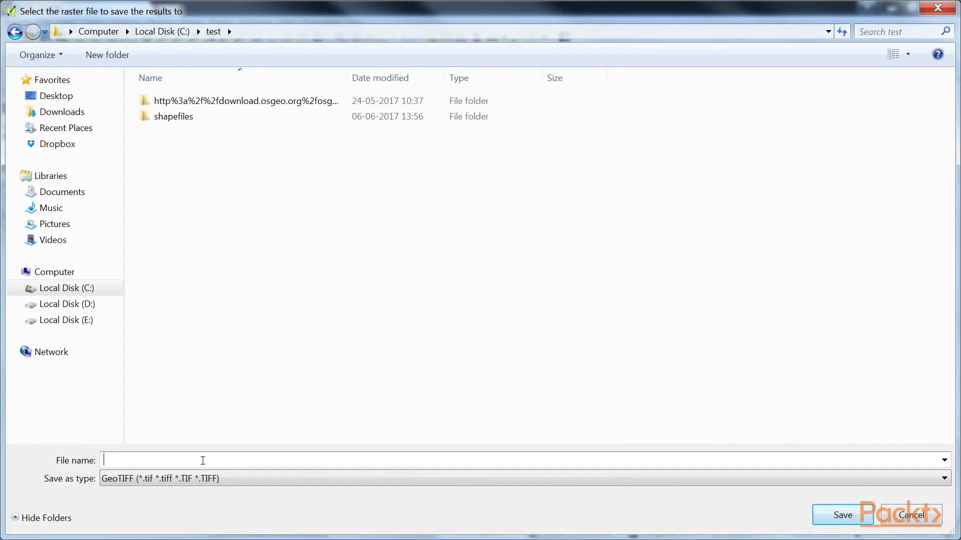
type("output")
left_click(840, 515)
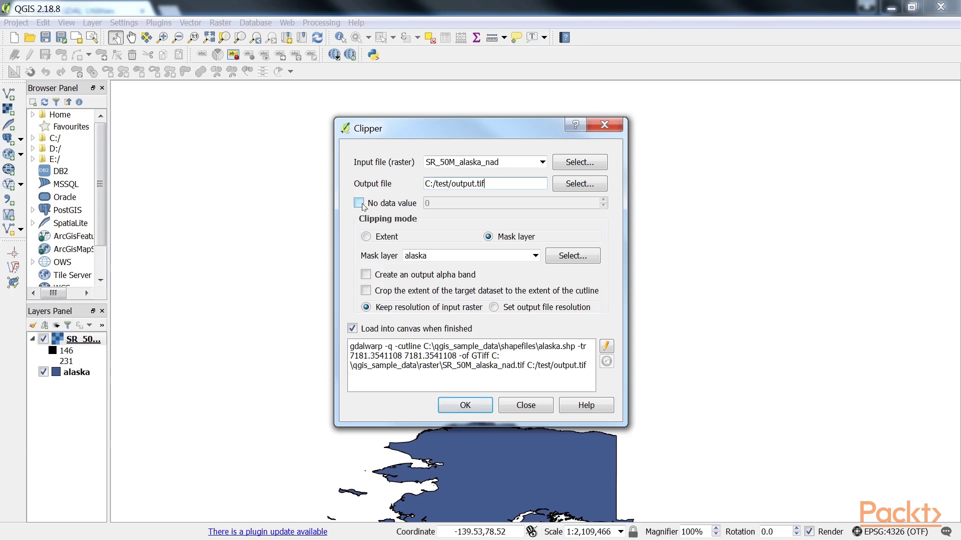
Tick 'Create an output alpha band' in the Clipper dialog.
left_click(370, 276)
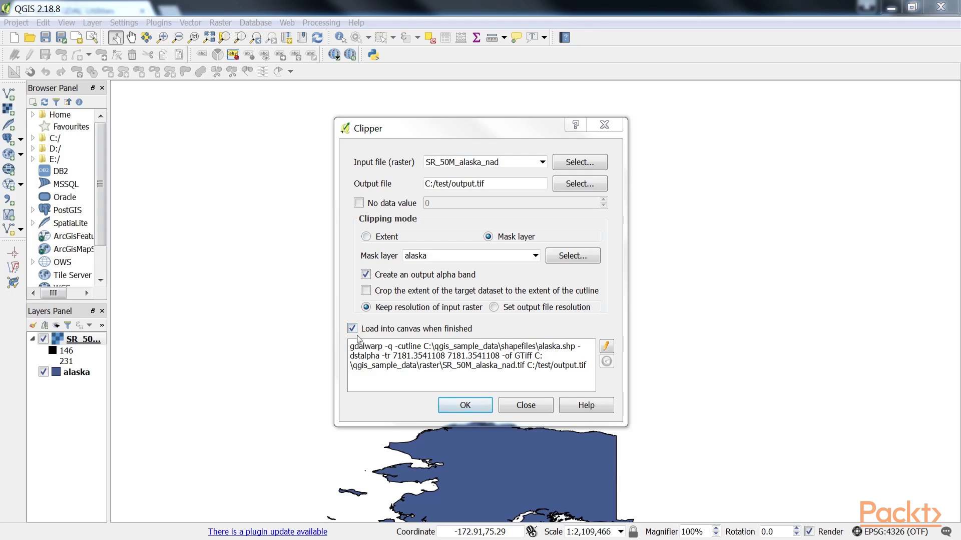
Run the clip, dismiss the self-intersection warning, close Clipper and zoom to the Alaska result.
left_click(480, 406)
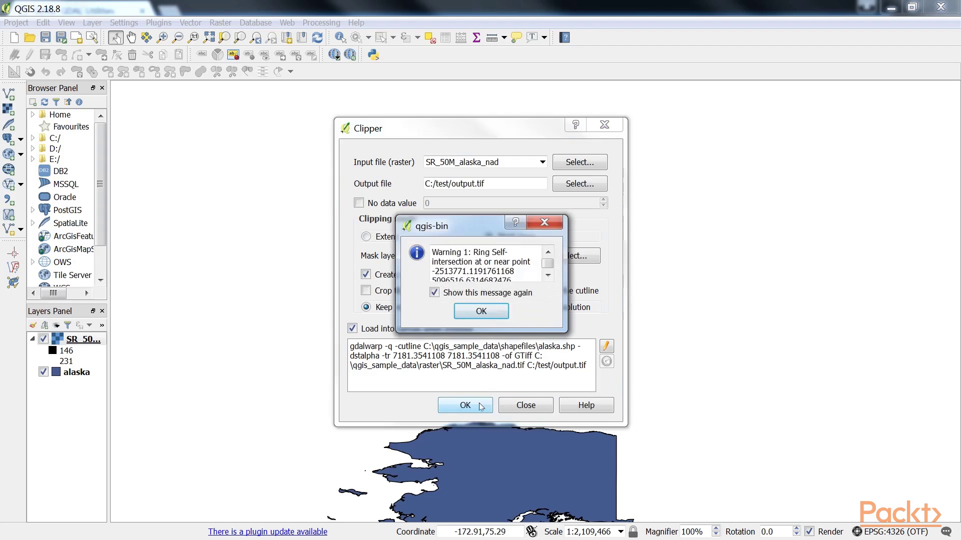
left_click(499, 313)
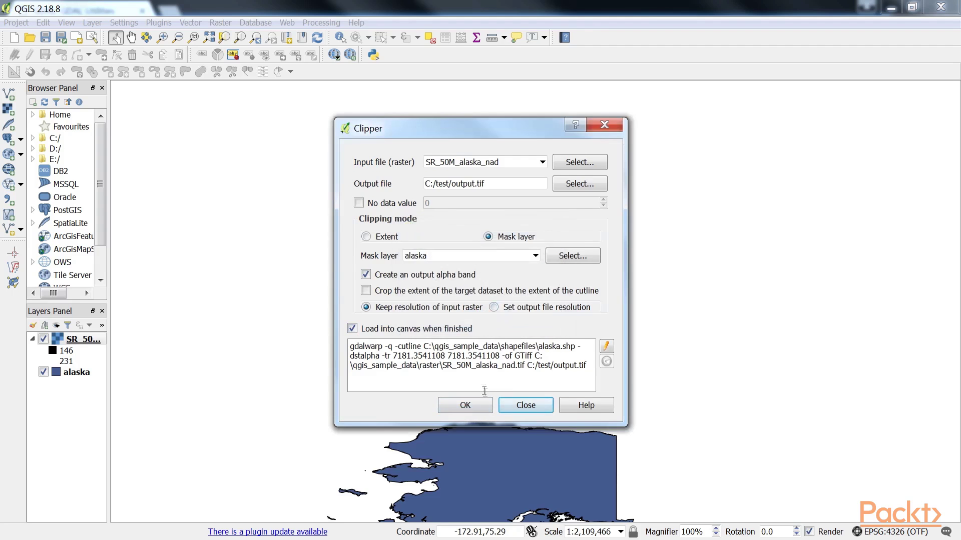
left_click(511, 407)
scroll(520, 338, "down", 1)
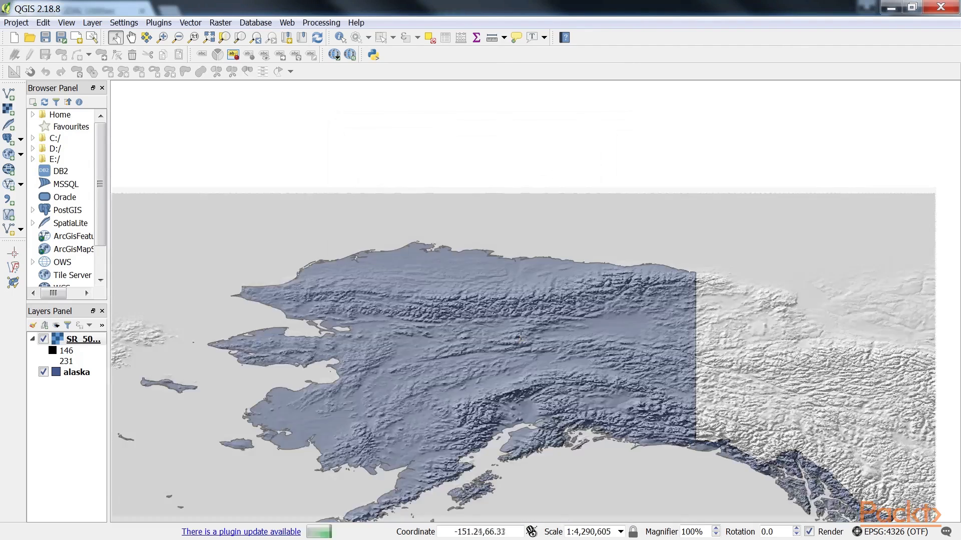
scroll(504, 299, "down", 1)
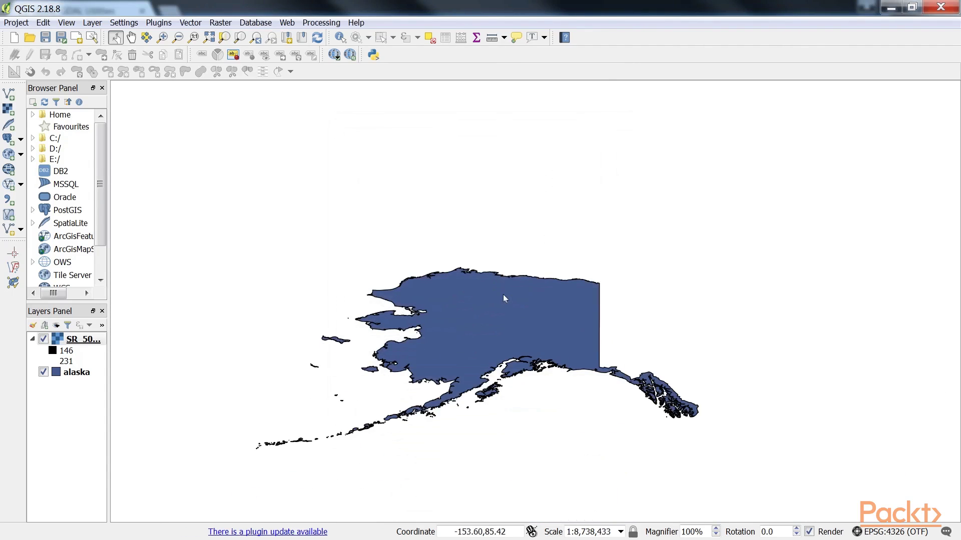
scroll(504, 299, "up", 1)
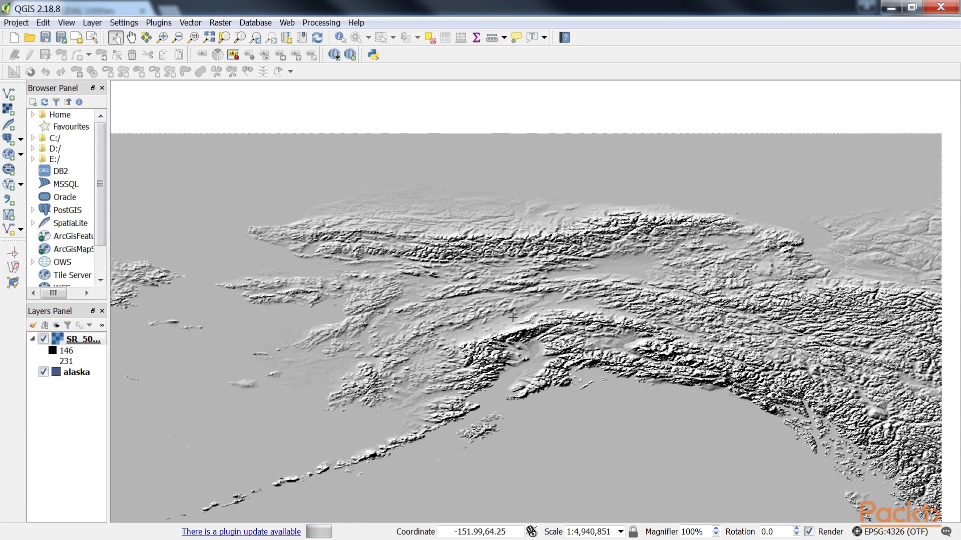
Set the SR_50M_alaska_nad transparency band to Band 1 (Gray), apply it, and pan to southern Alaska.
left_click(99, 25)
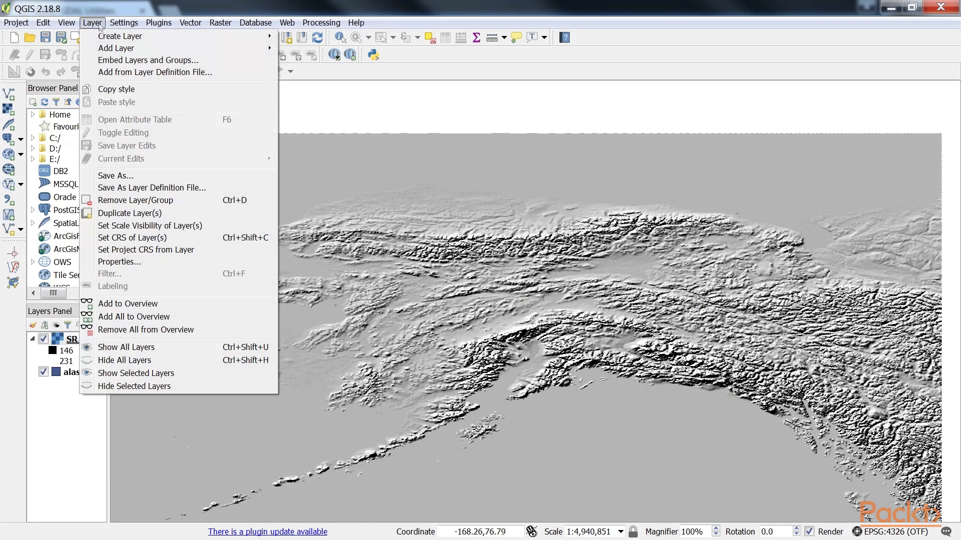
left_click(120, 262)
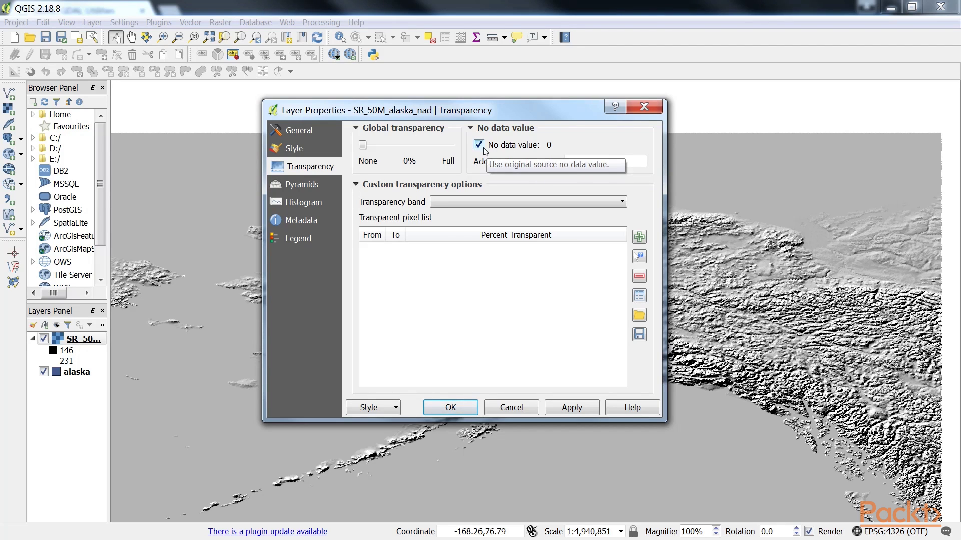
left_click(526, 202)
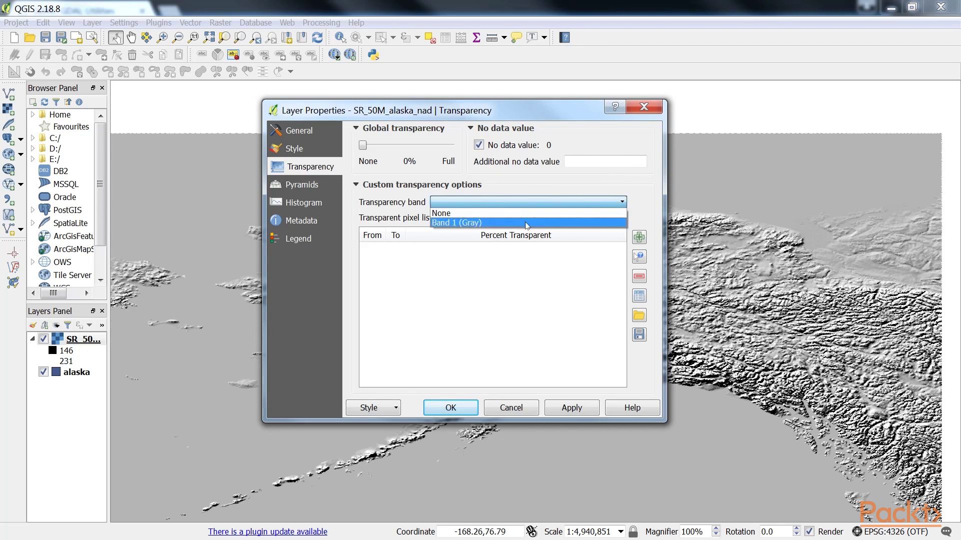
left_click(527, 224)
left_click(572, 408)
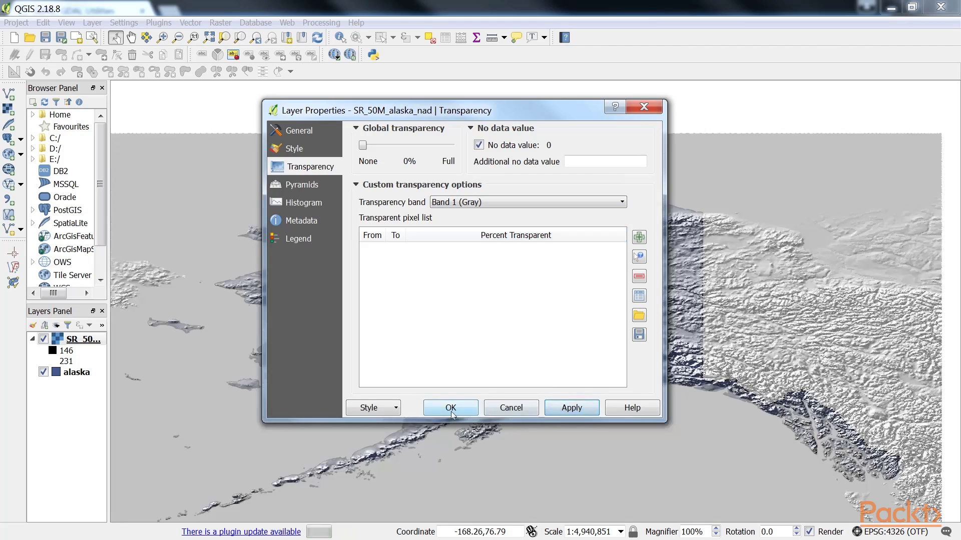
key("Return")
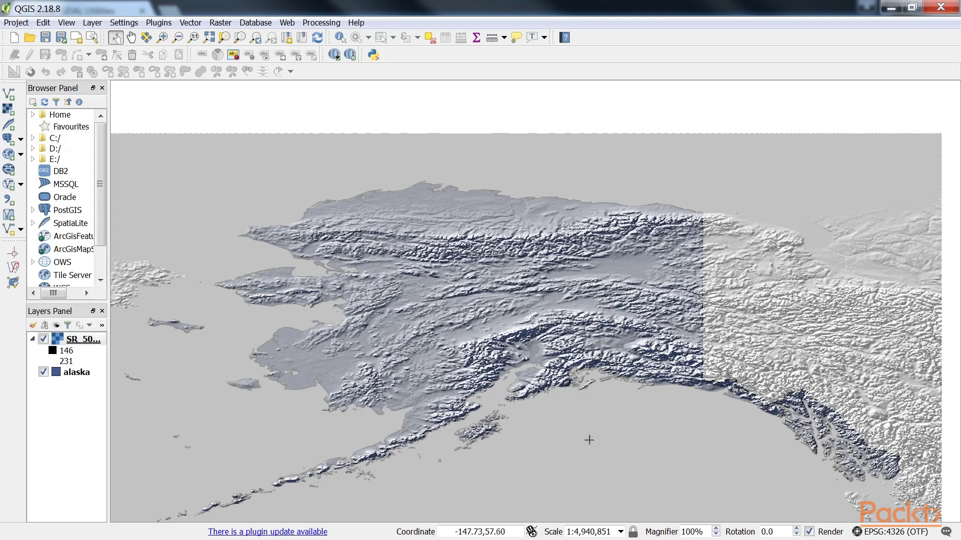
left_click_drag(590, 444, 584, 399)
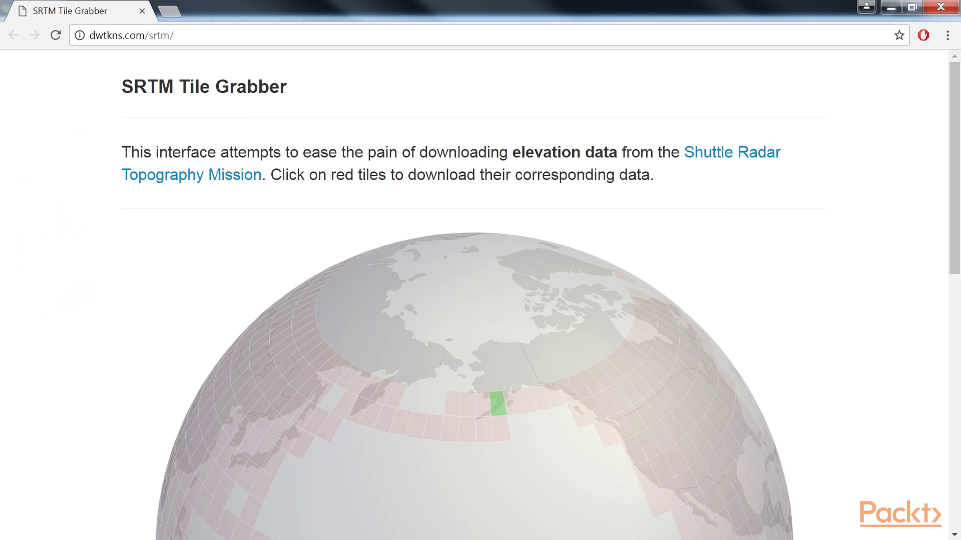
On dwtkns.com/srtm, pick the green tile over Alaska for the srtm_05_01.zip GeoTIFF.
left_click(316, 40)
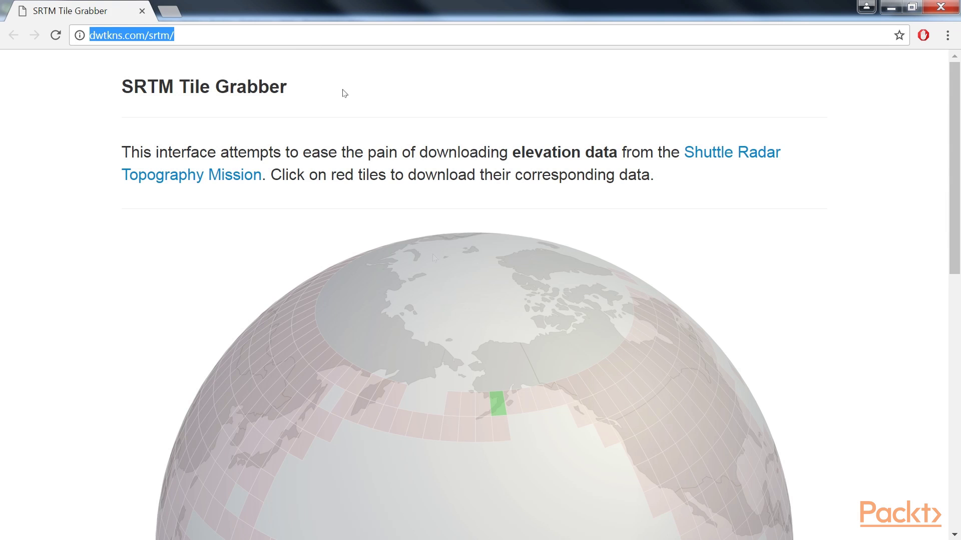
left_click(495, 401)
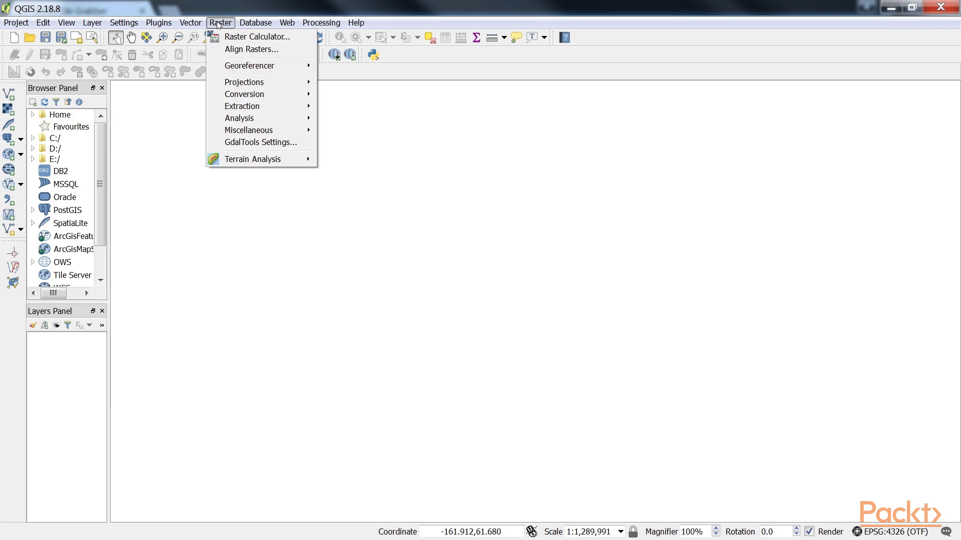
mouse_move(260, 162)
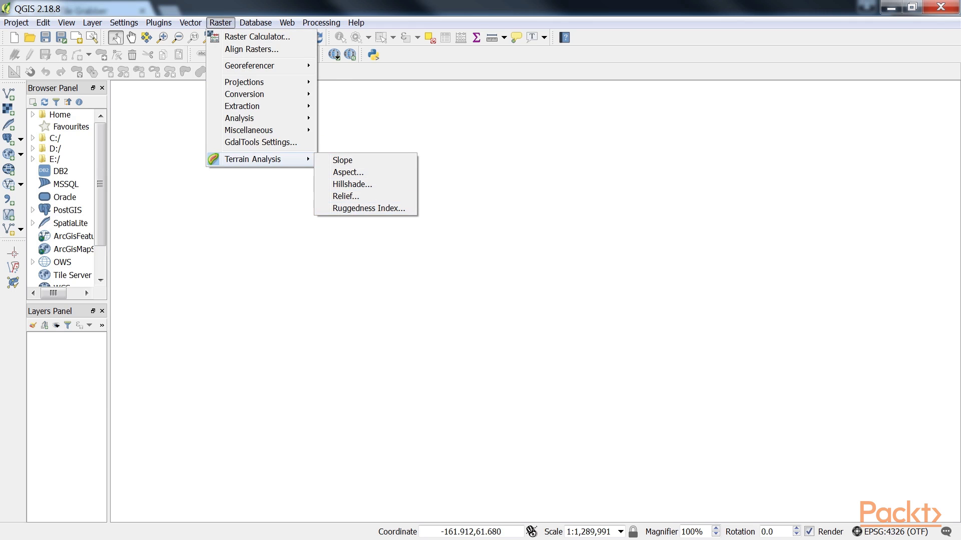
Search 'Raster Te' in the plugin manager and enable the Raster Terrain Analysis plugin.
left_click(353, 208)
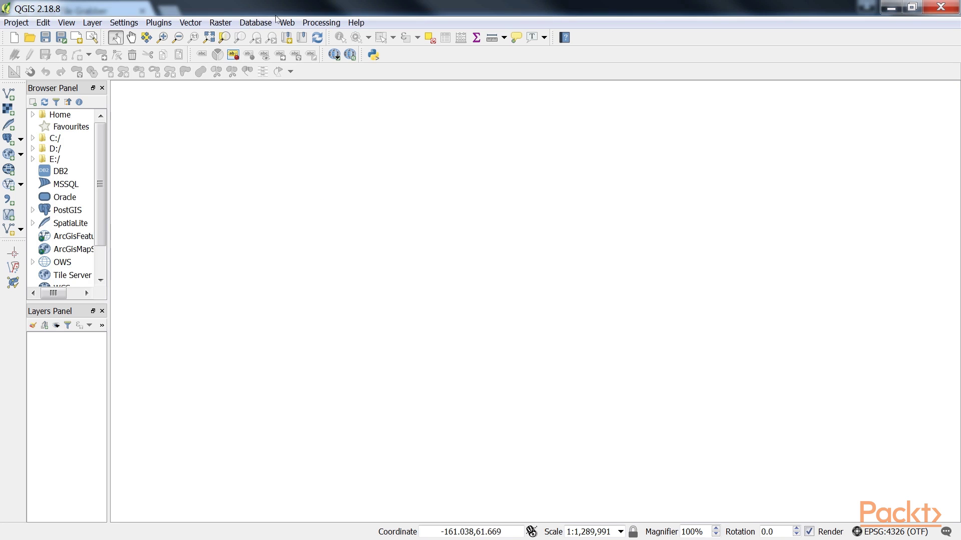
left_click(159, 23)
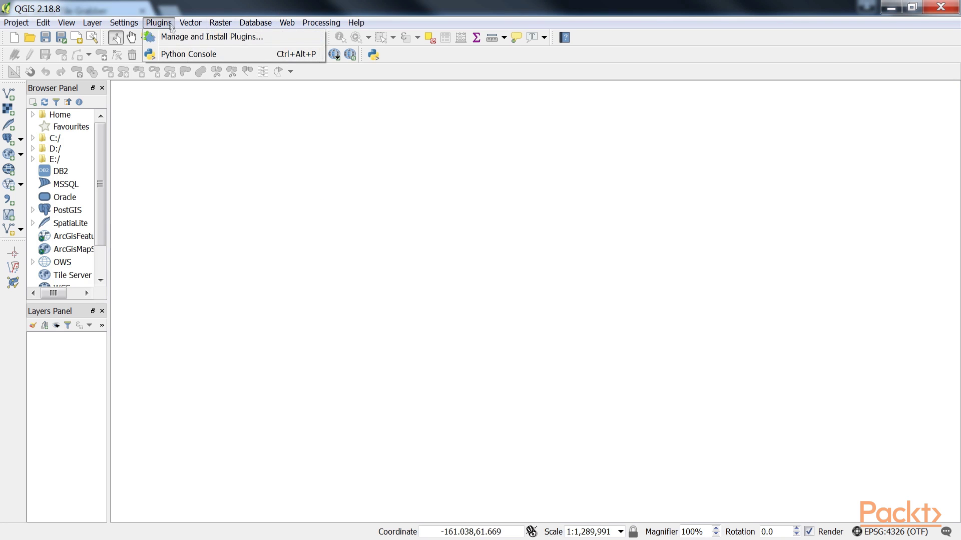
left_click(189, 37)
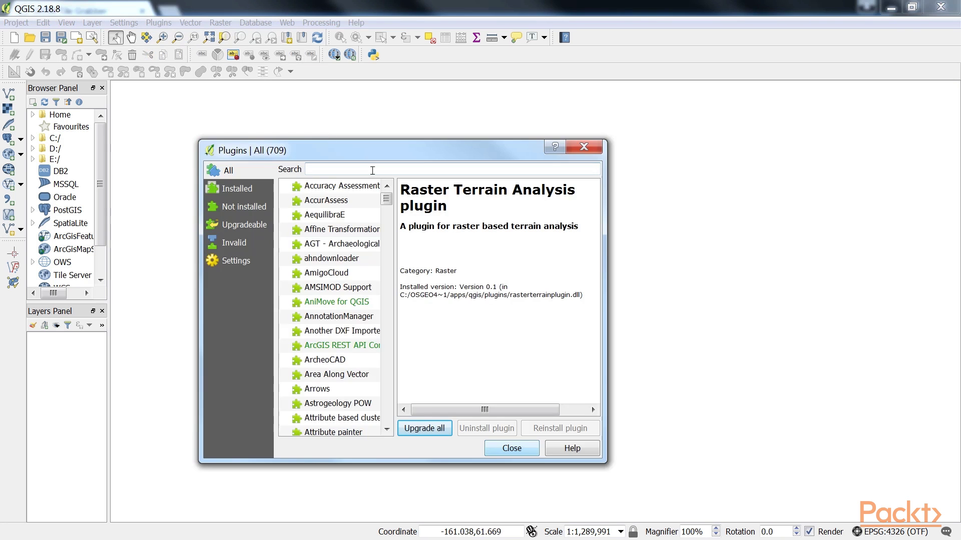
type("Raster Te")
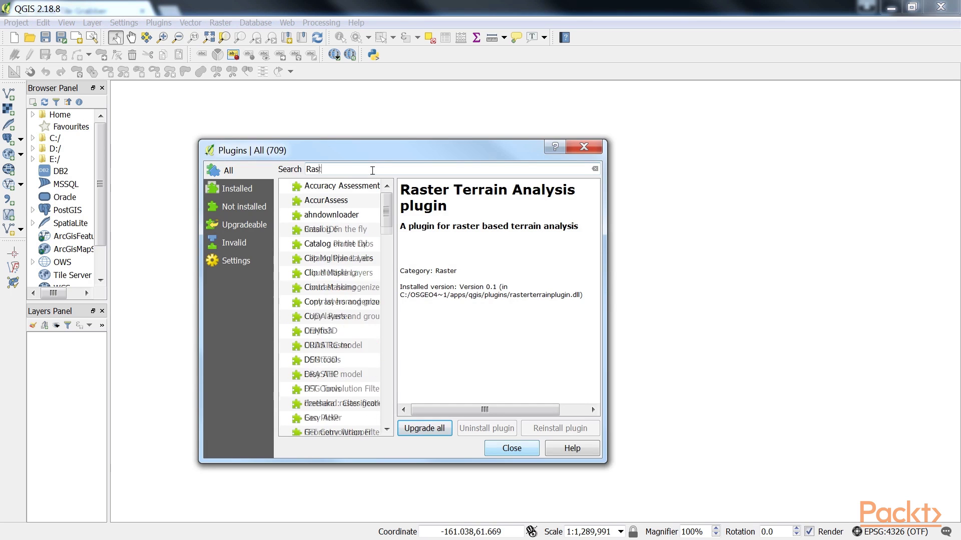
left_click(285, 185)
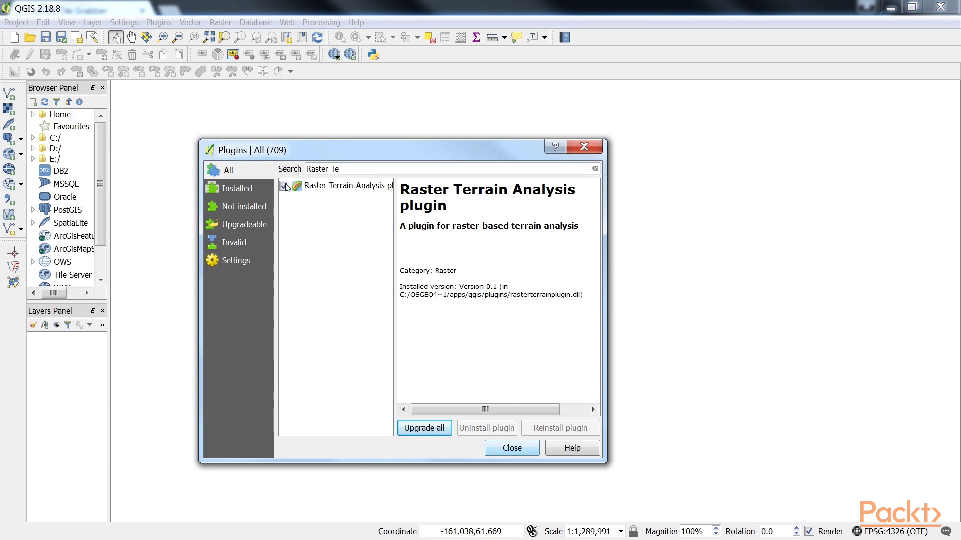
left_click(520, 452)
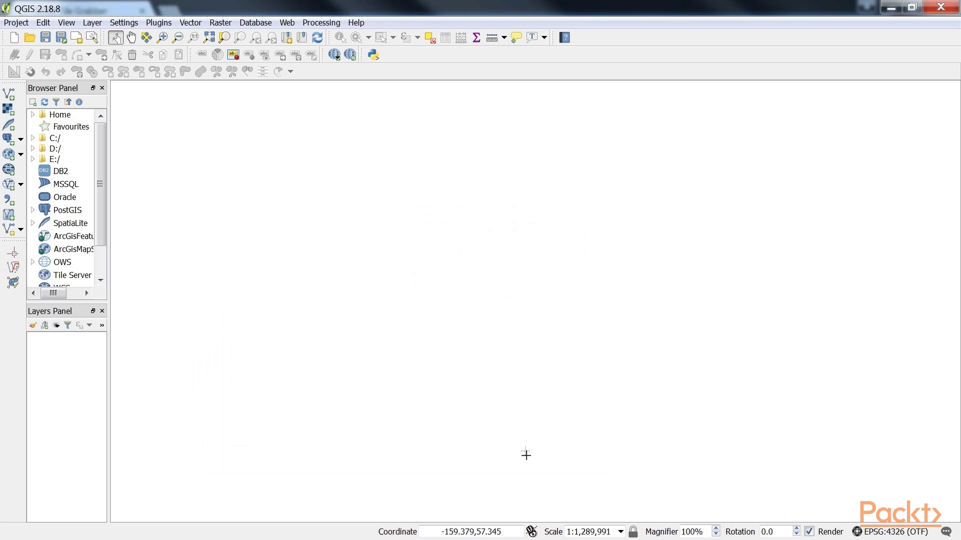
Open the Raster menu to check for the new Terrain Analysis submenu.
left_click(219, 23)
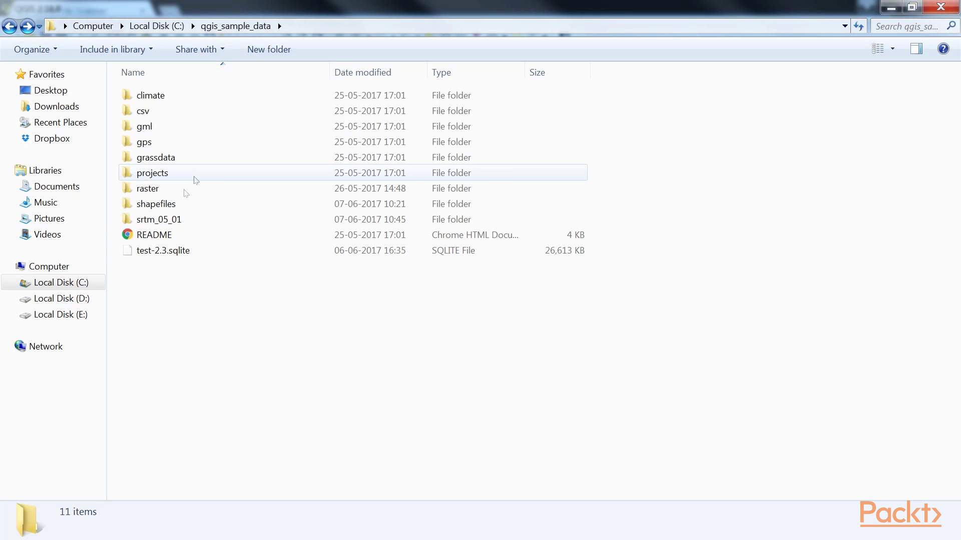
Drag srtm_05_01.tif from Explorer onto the QGIS map, then minimize the folder window.
double_click(178, 203)
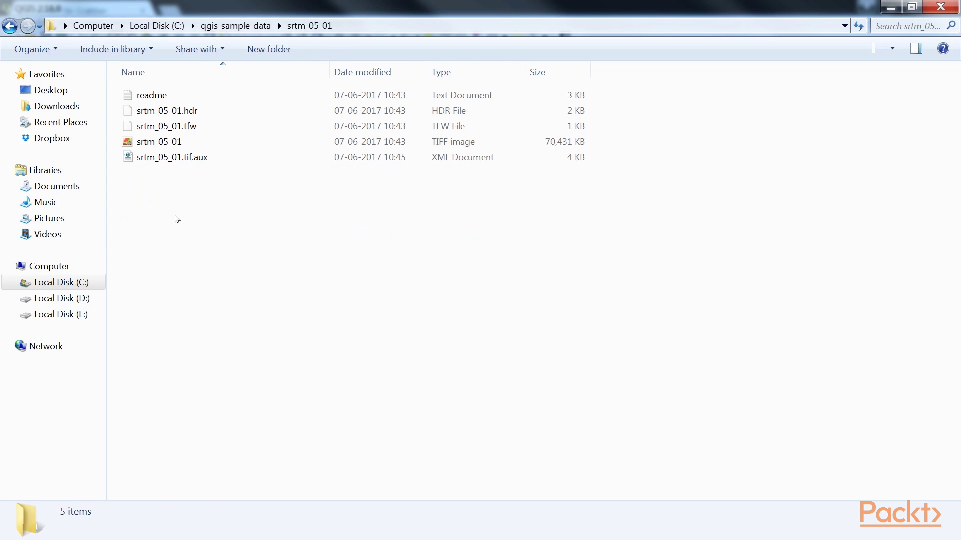
double_click(393, 9)
left_click_drag(408, 39, 682, 33)
left_click_drag(678, 172, 409, 252)
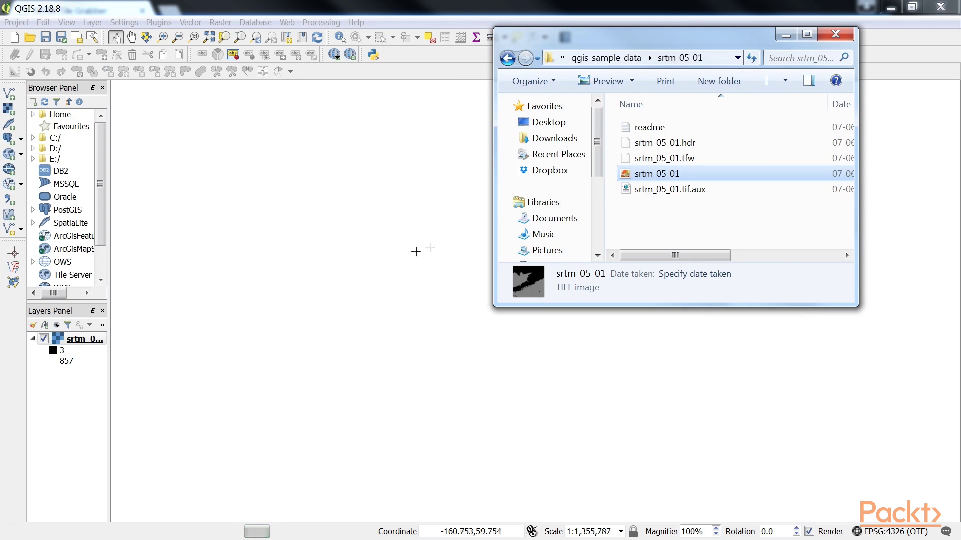
left_click(787, 34)
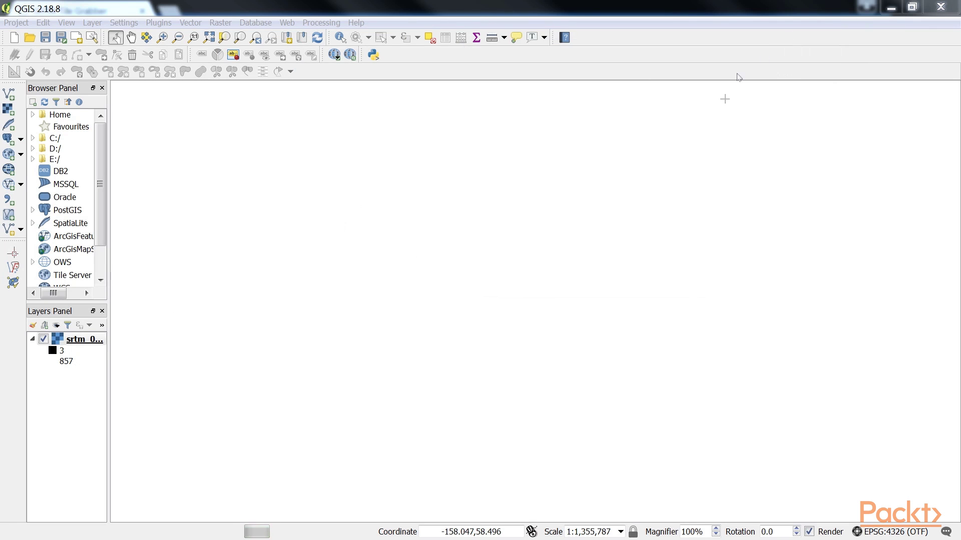
scroll(540, 217, "down", 1)
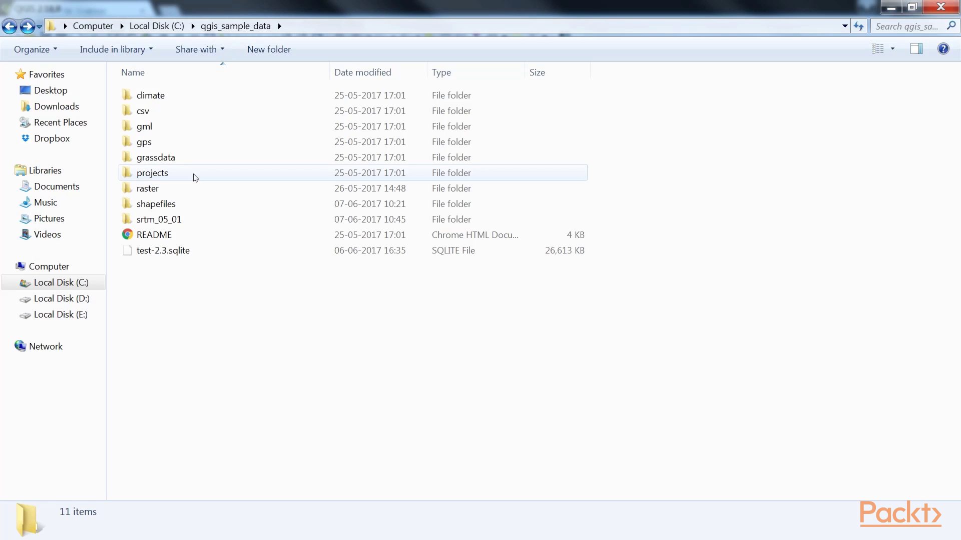
Drop srtm_05_01.tif from Explorer onto QGIS so the grayscale terrain (3–857) displays.
double_click(190, 217)
left_click_drag(393, 9, 688, 44)
left_click(678, 173)
left_click_drag(678, 173, 409, 253)
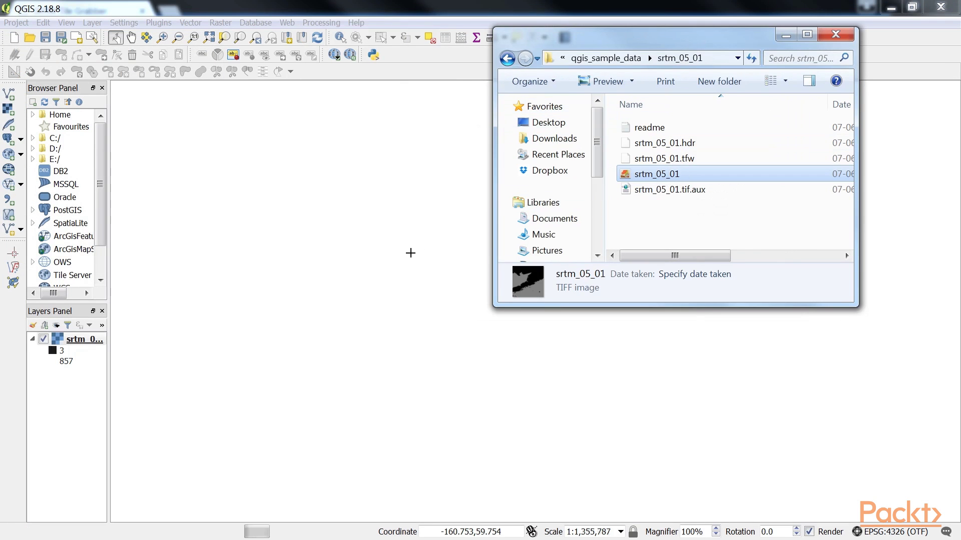
left_click(787, 37)
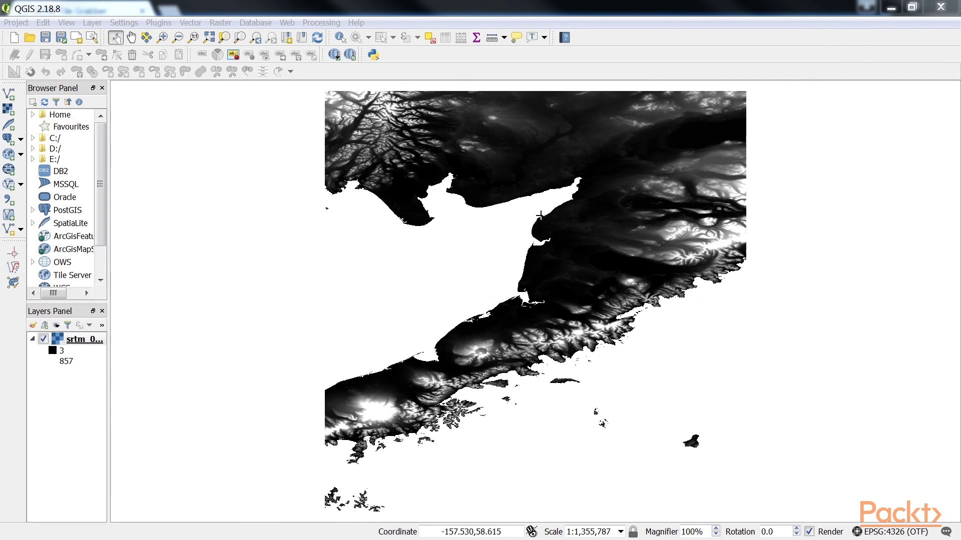
scroll(547, 242, "down", 1)
Open the Relief terrain tool and generate its colour classes automatically.
scroll(548, 242, "up", 1)
left_click(221, 22)
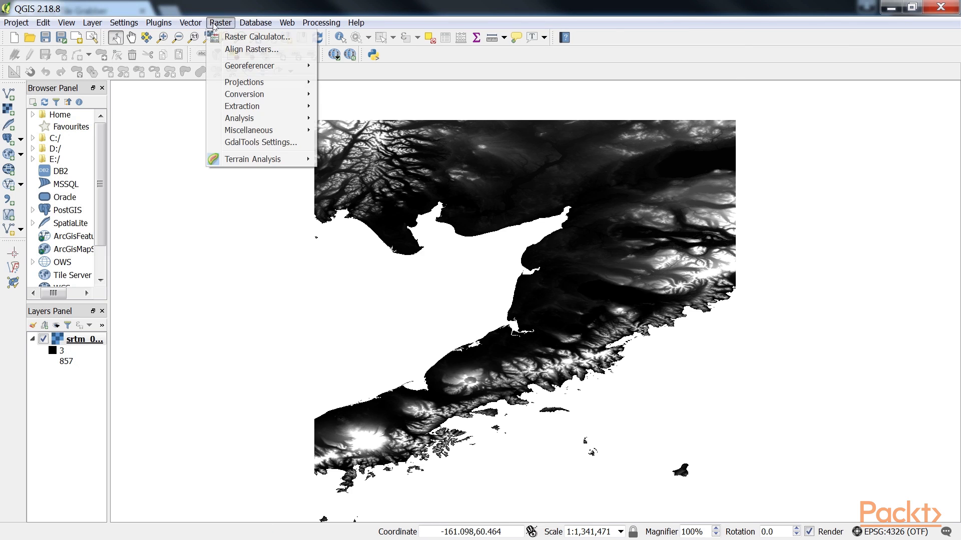
mouse_move(253, 112)
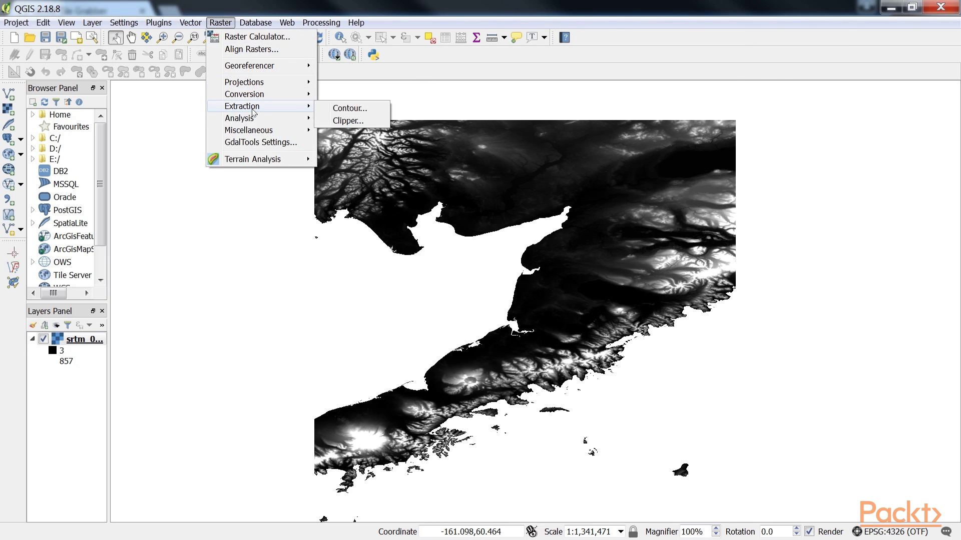
mouse_move(260, 159)
left_click(345, 197)
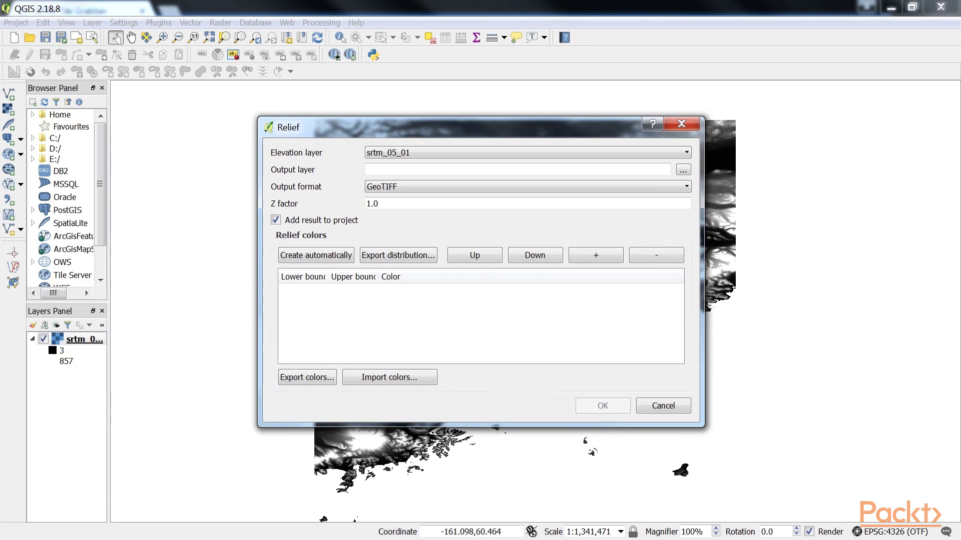
left_click(313, 257)
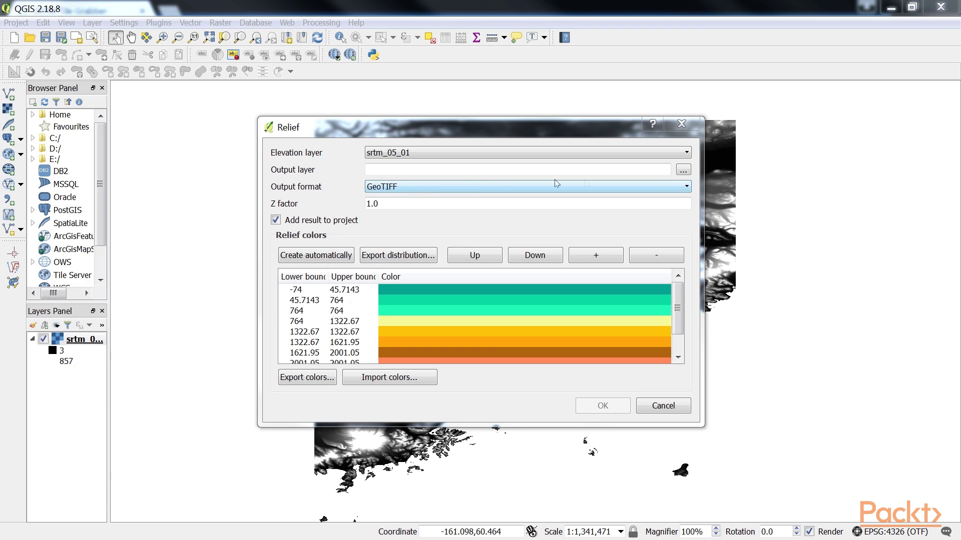
Set the relief output file to C:/test/relief.tif.
left_click(683, 170)
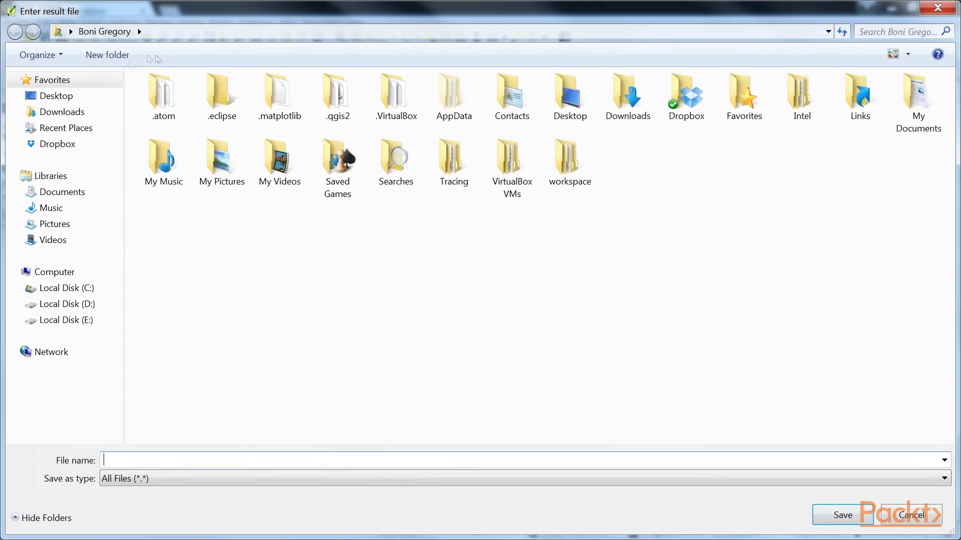
left_click(65, 288)
double_click(193, 272)
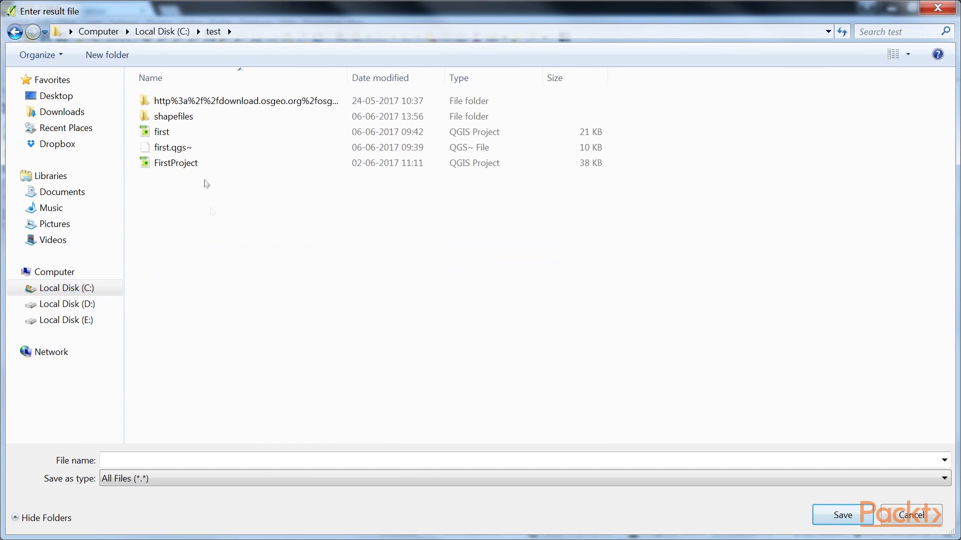
left_click(199, 459)
type("relie")
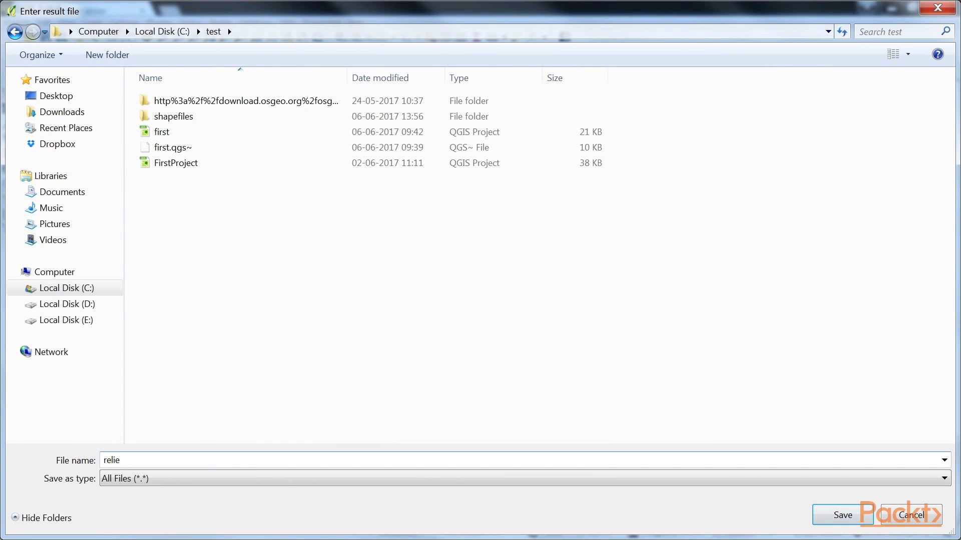
type("f.tif")
left_click(843, 515)
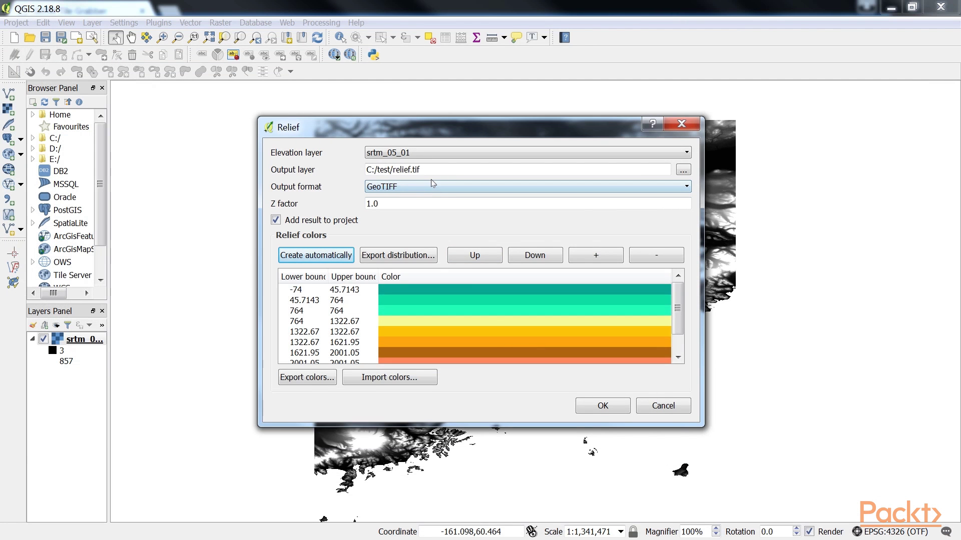
Set Z factor to 111120, keep the lowest class bound at -74, and run the relief.
left_click(381, 204)
left_click_drag(376, 203, 366, 204)
type("11")
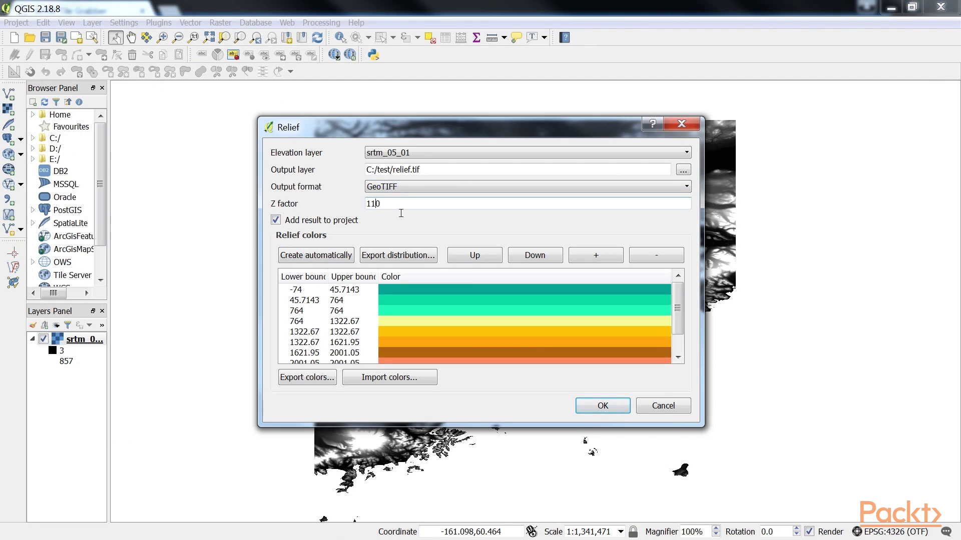
type("112")
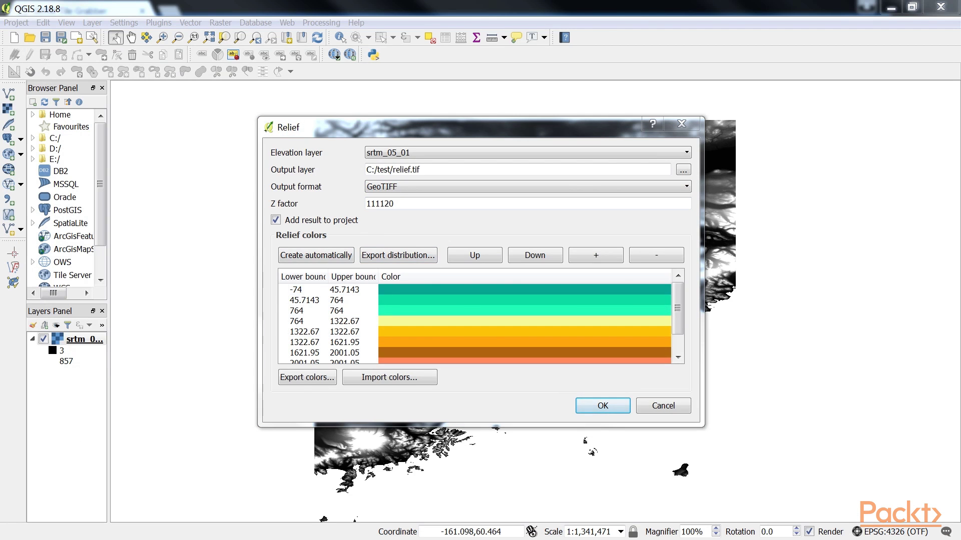
double_click(308, 291)
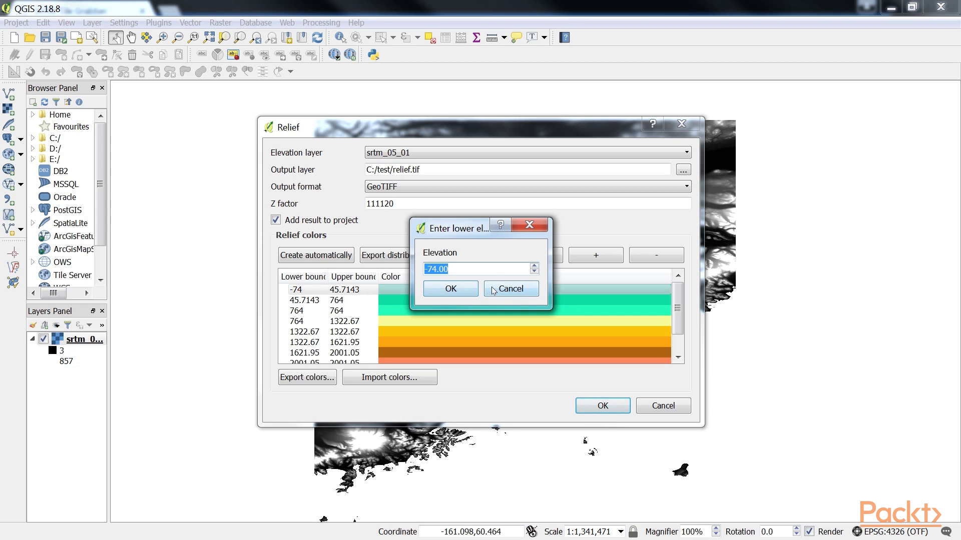
left_click(465, 290)
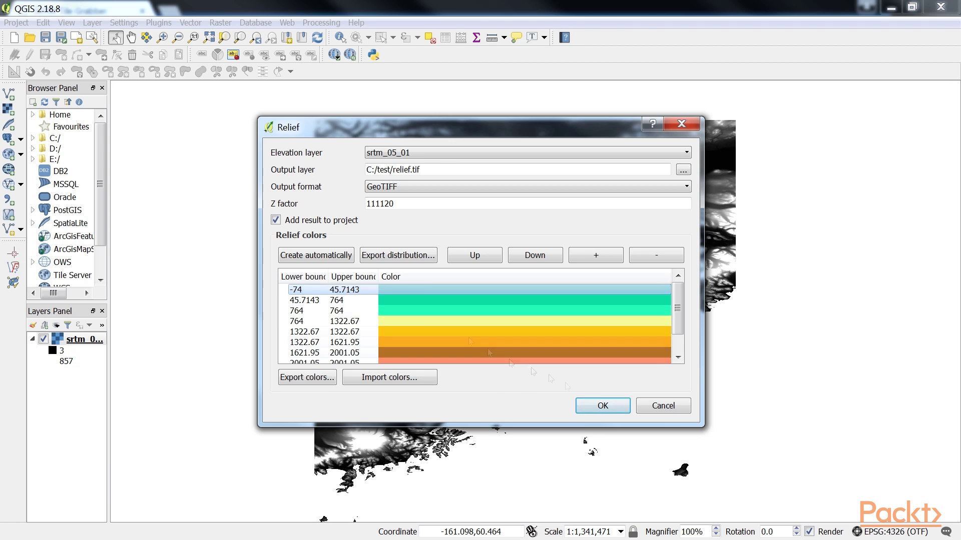
left_click(613, 408)
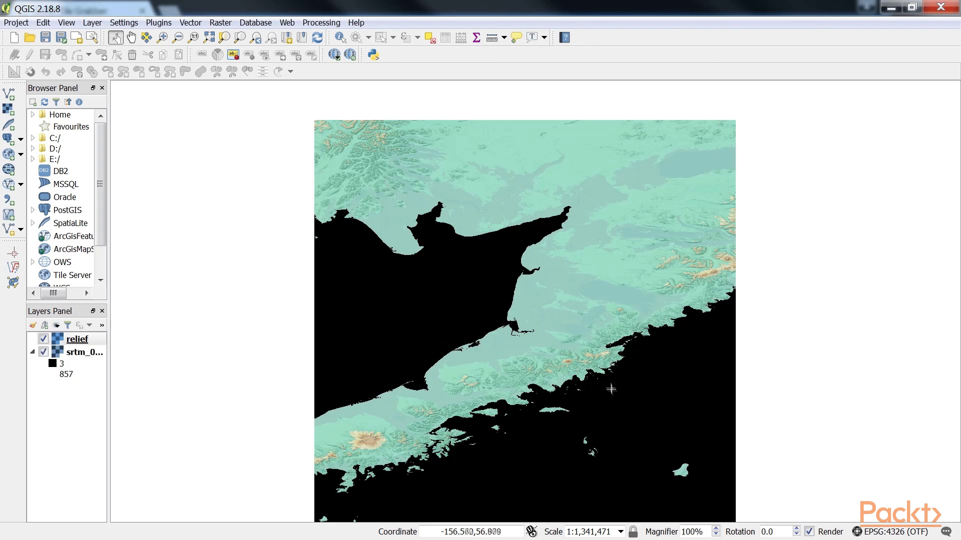
Pan the map slightly while the coloured relief layer finishes and appears.
left_click_drag(611, 389, 578, 372)
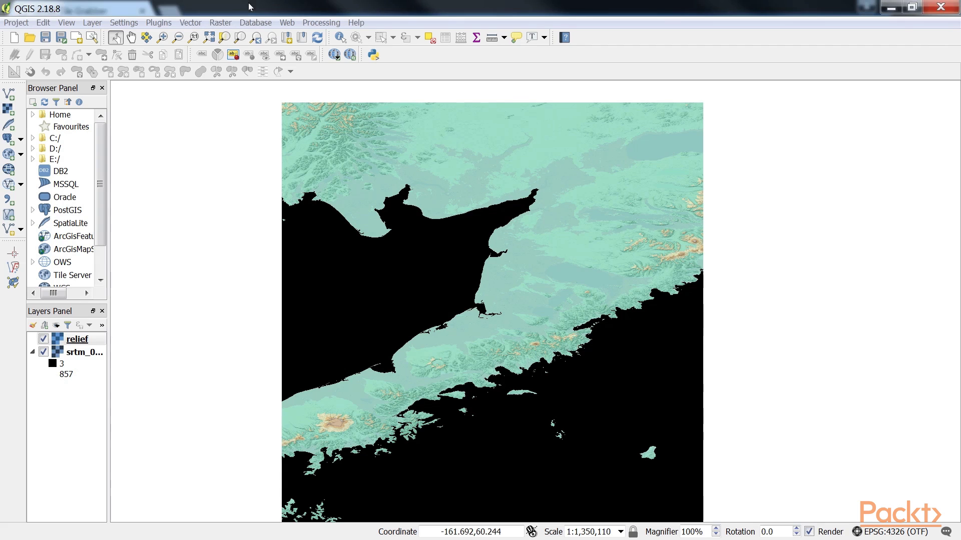
Open the Slope terrain tool with srtm_05_01 as the elevation layer.
left_click(221, 22)
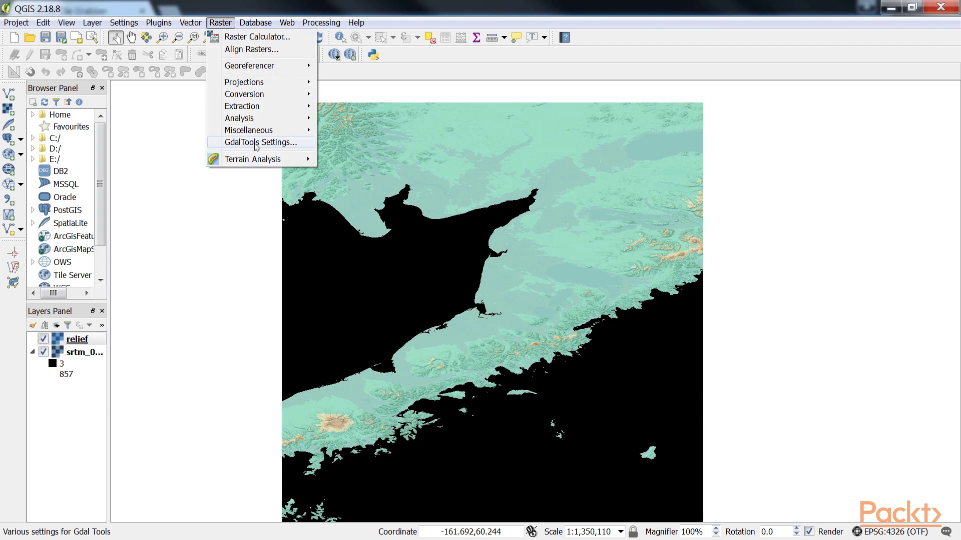
mouse_move(260, 163)
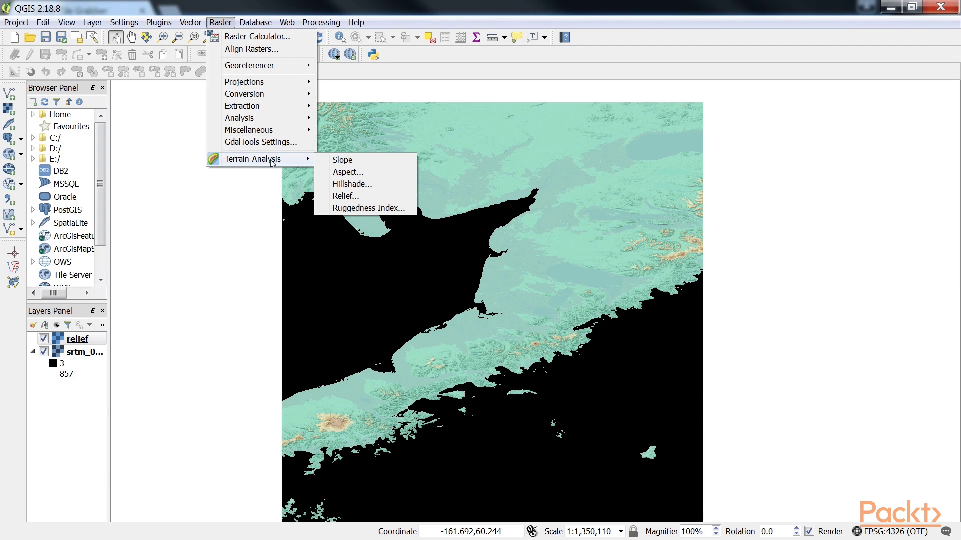
left_click(361, 161)
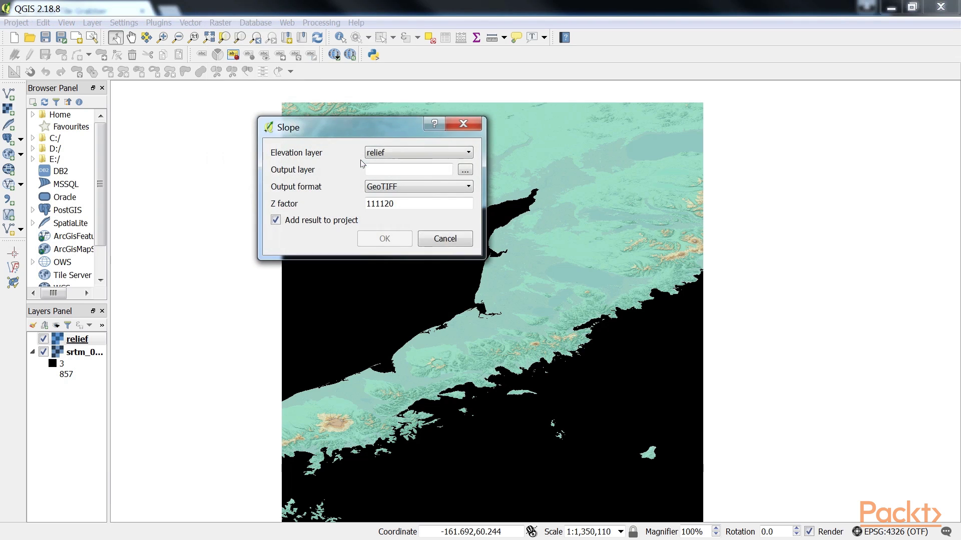
left_click(413, 153)
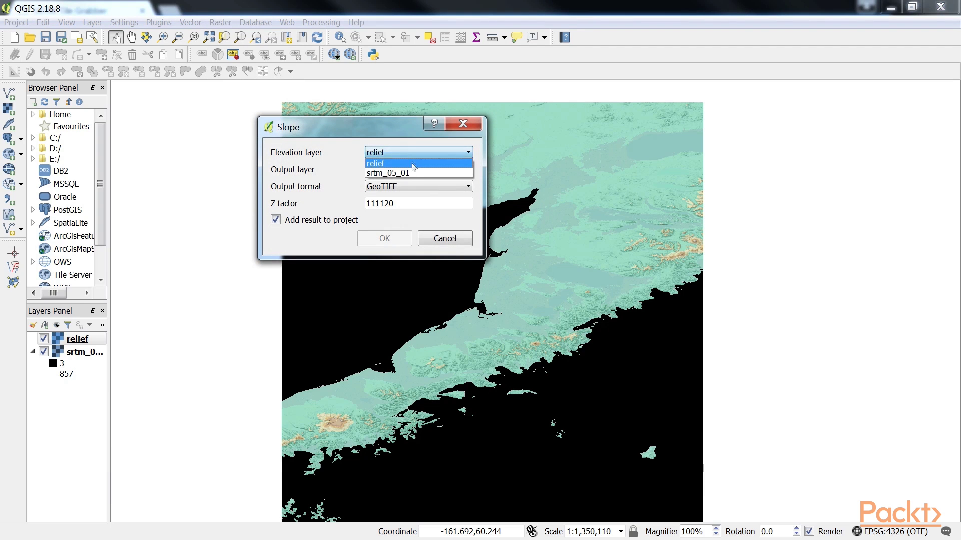
left_click(415, 172)
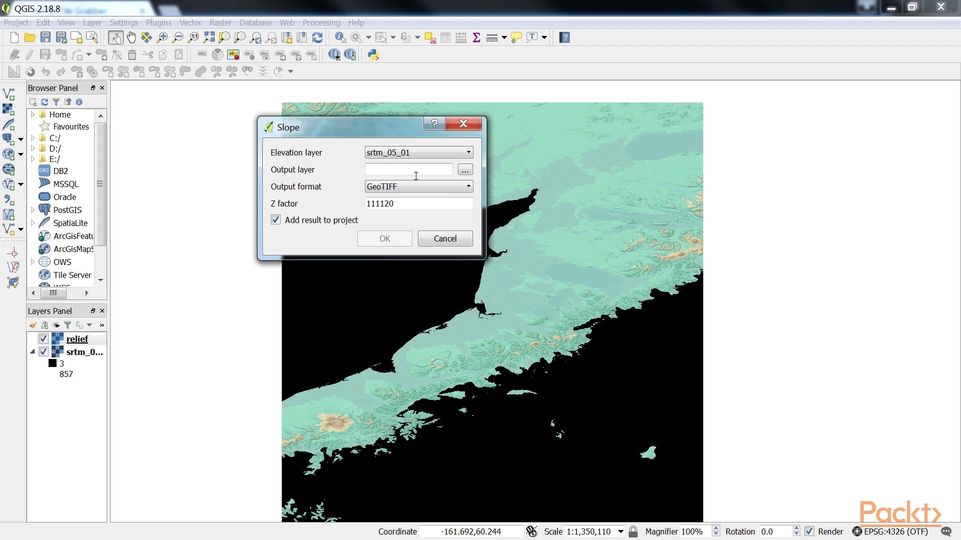
Save the slope output as slope.tif and run it, adding the slope layer.
left_click(465, 170)
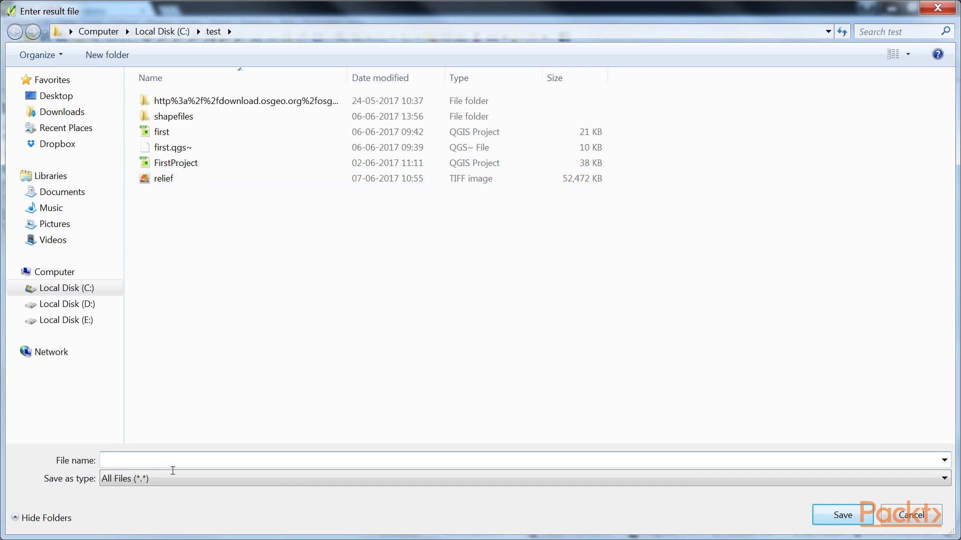
type("slope.tif")
left_click(842, 515)
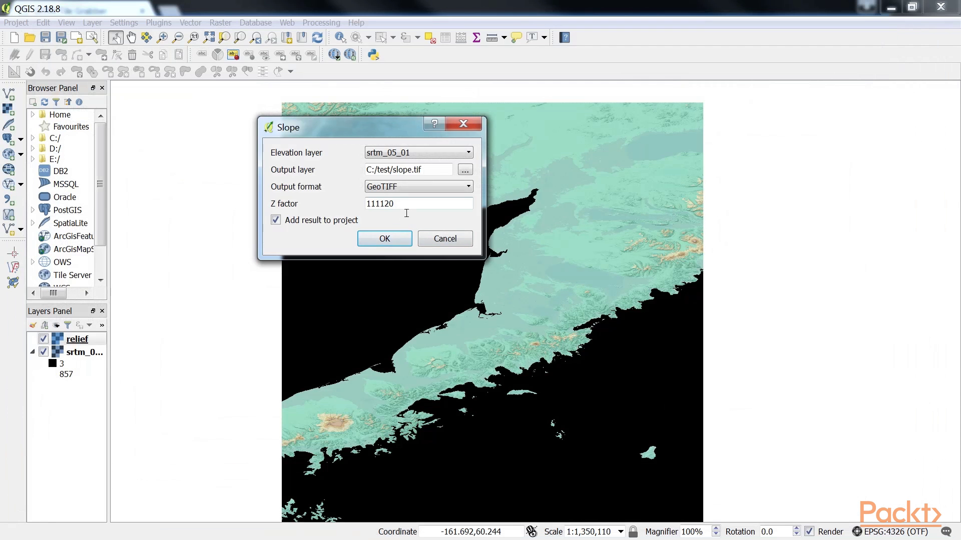
left_click(391, 240)
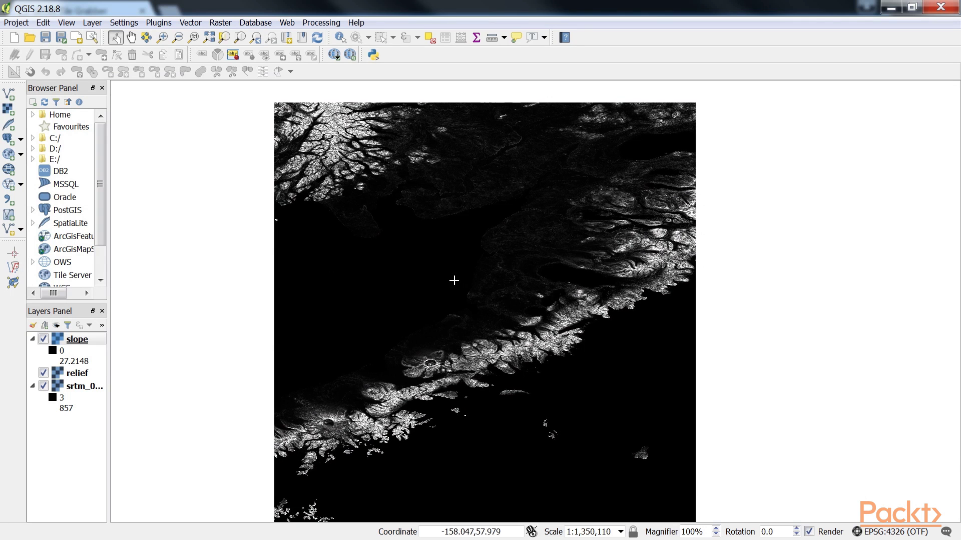
scroll(445, 275, "down", 1)
scroll(456, 283, "up", 1)
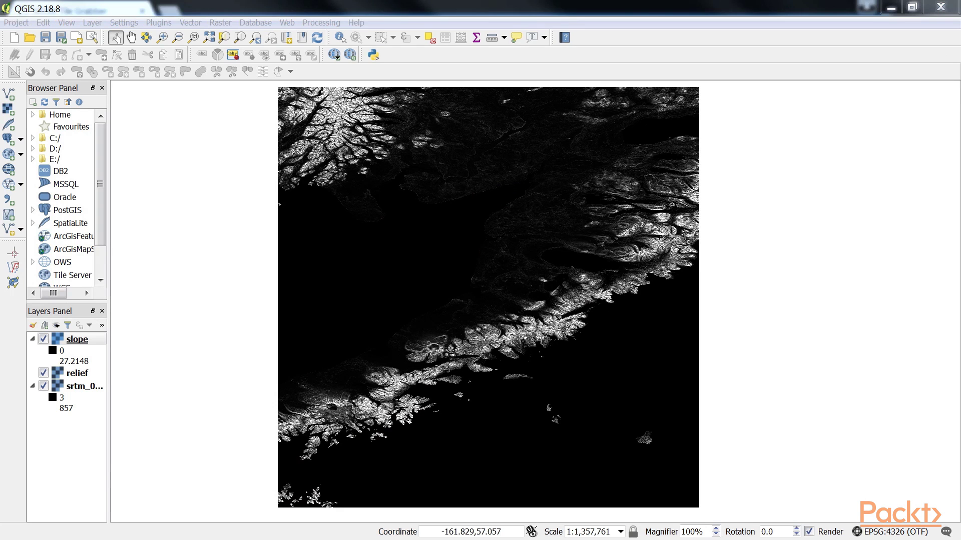
left_click(406, 7)
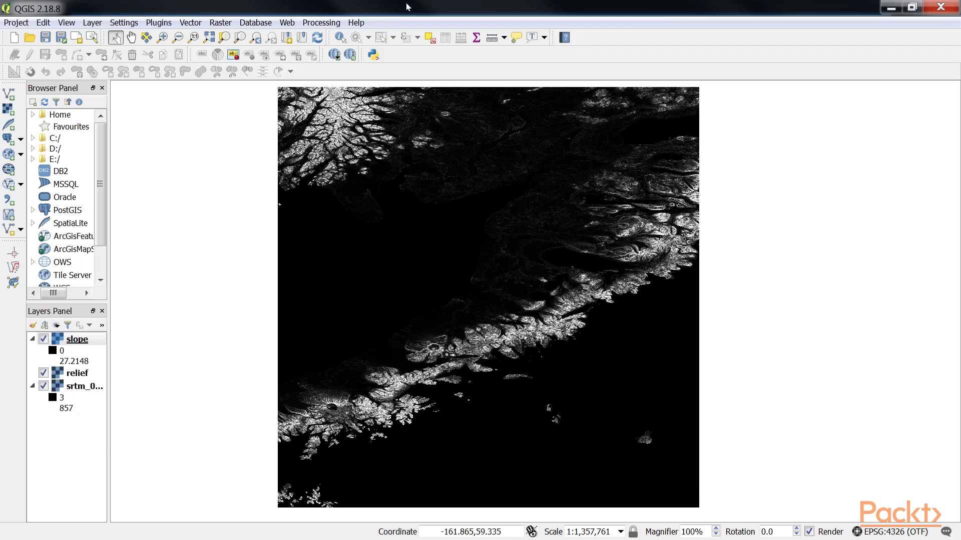
In the Raster Calculator, enter the expression "srtm_05_01@1" > 1000 AND "slope@1" < 5.
left_click(222, 21)
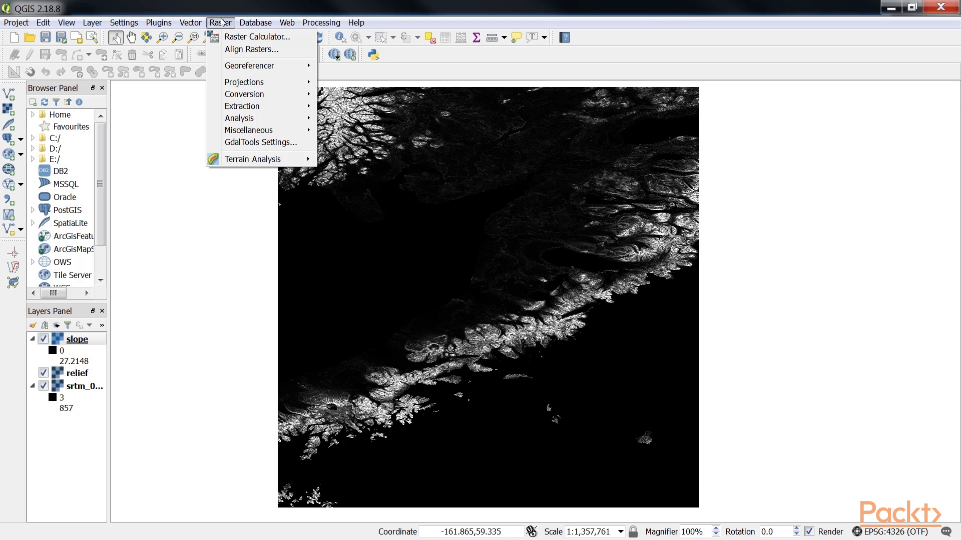
left_click(231, 37)
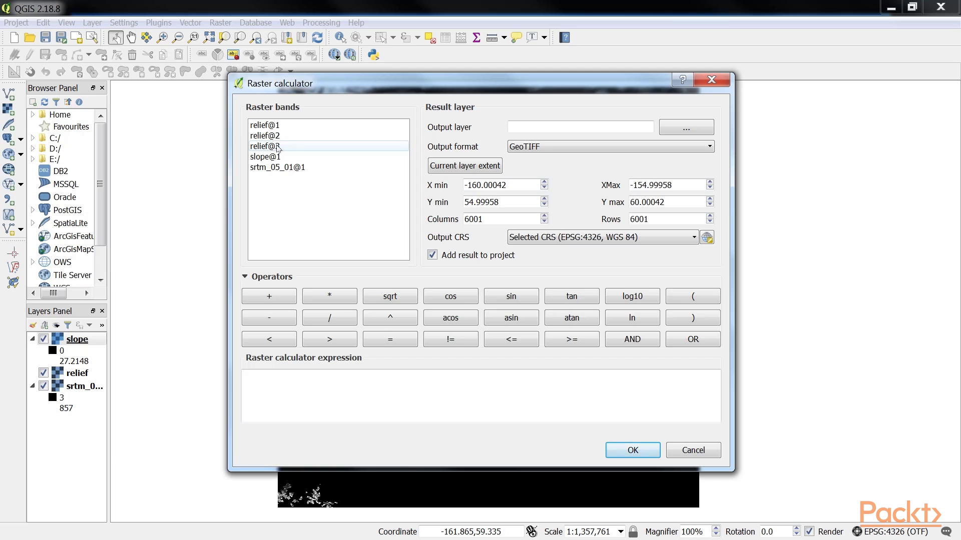
left_click(273, 149)
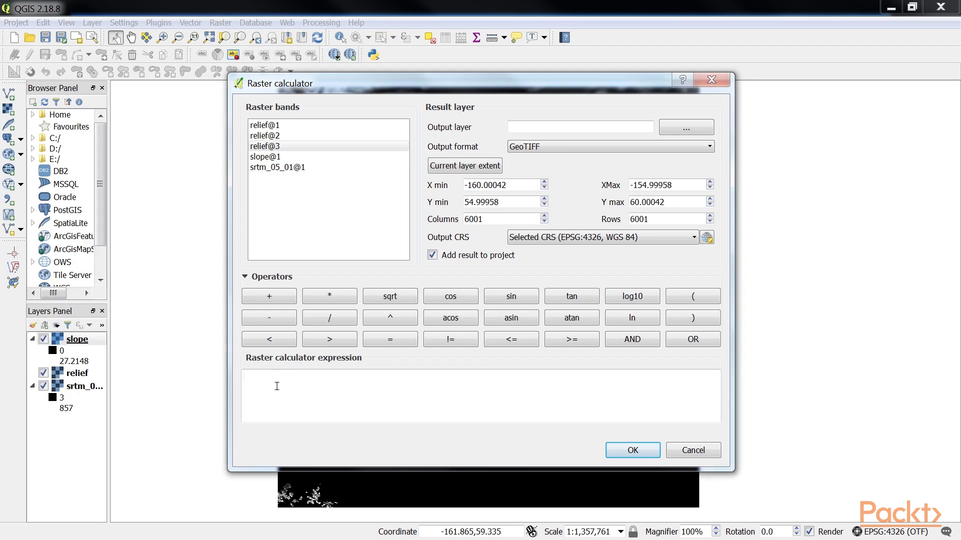
left_click(277, 386)
type("srtm")
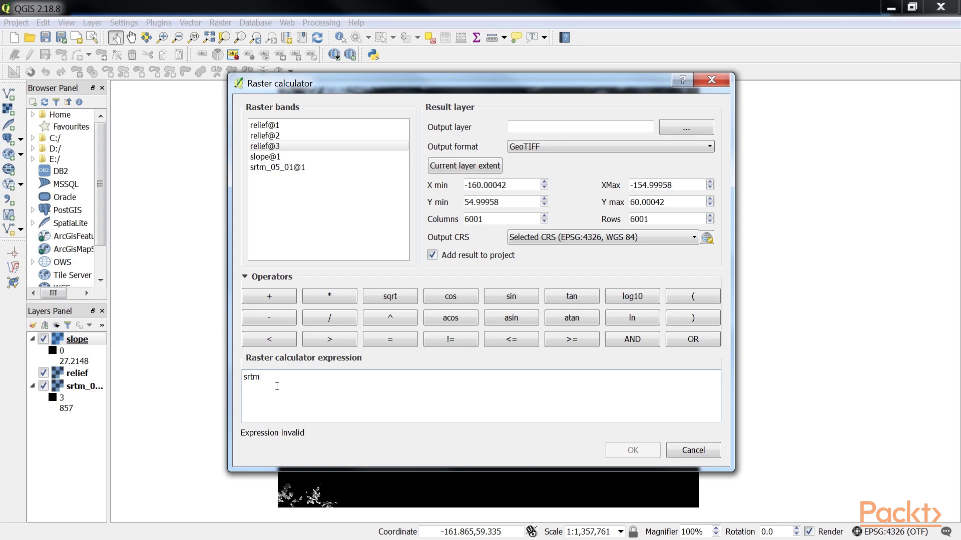
type("_05_01@1\"")
key("Home")
type("\"")
key("End")
type("> 1000 AND \"slope@1\"")
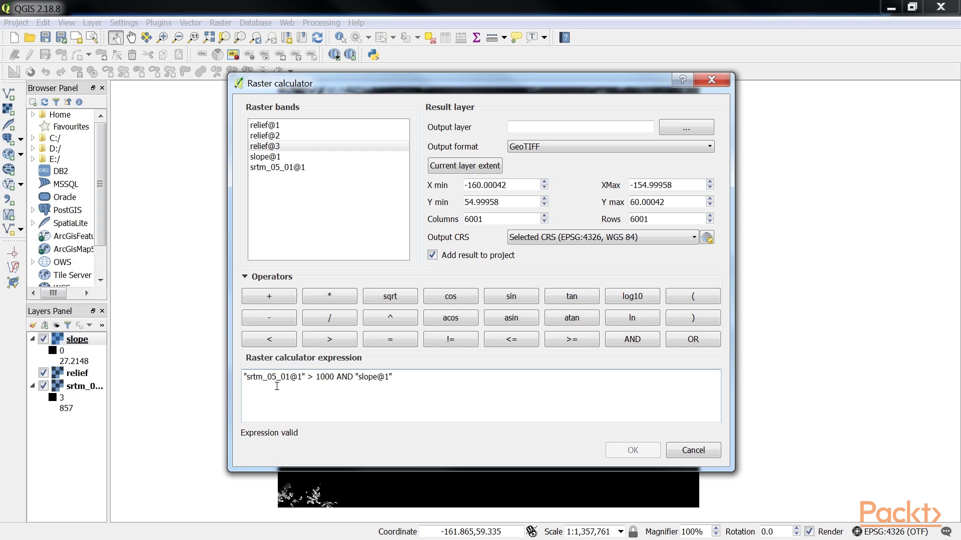
type(" < 5")
key("ctrl+a")
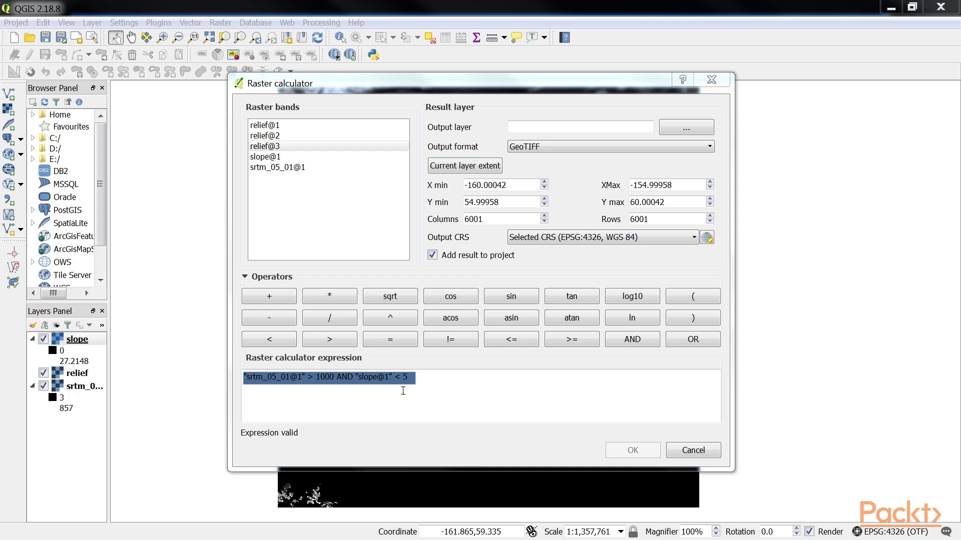
left_click(420, 383)
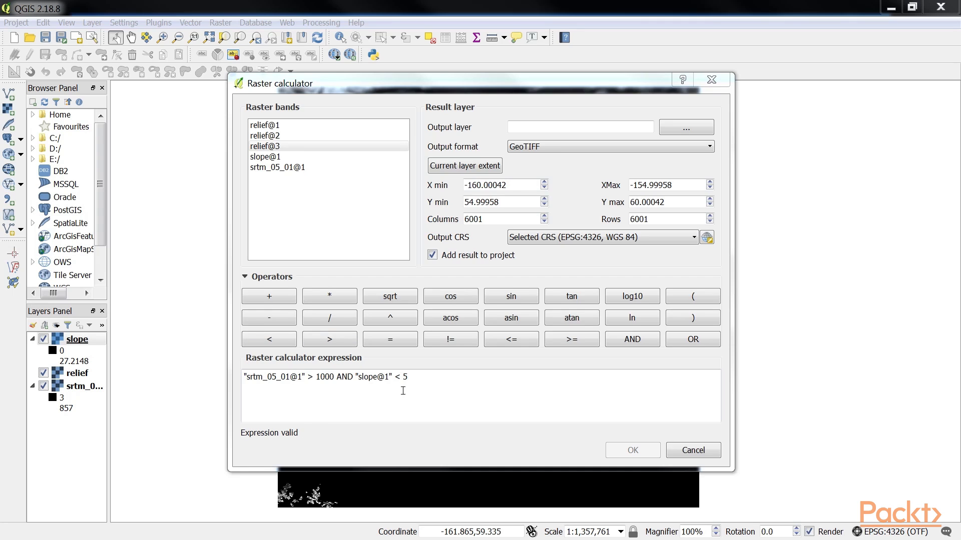
Set the Raster Calculator output layer to C:/test/calc.tif.
left_click(673, 129)
left_click(60, 287)
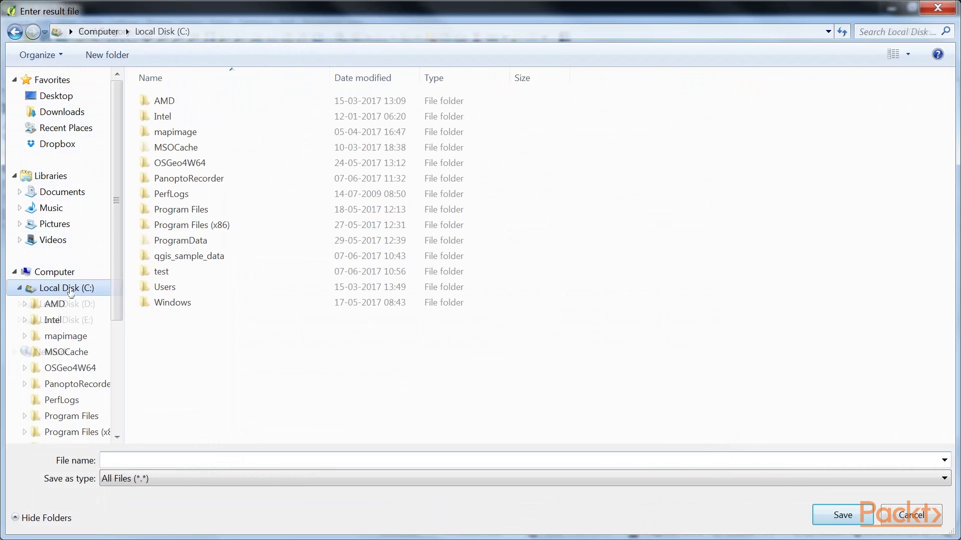
double_click(190, 272)
left_click(165, 461)
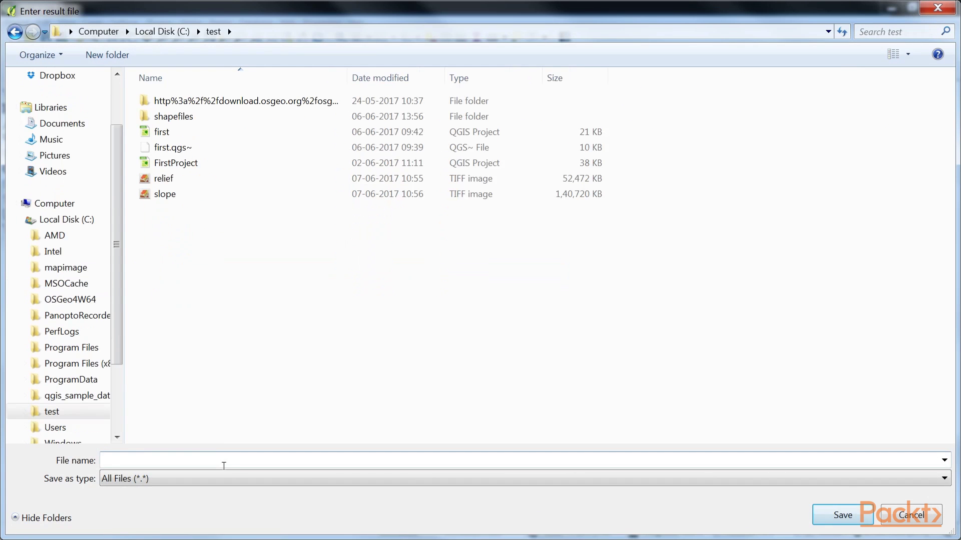
type("calc.tif")
left_click(817, 511)
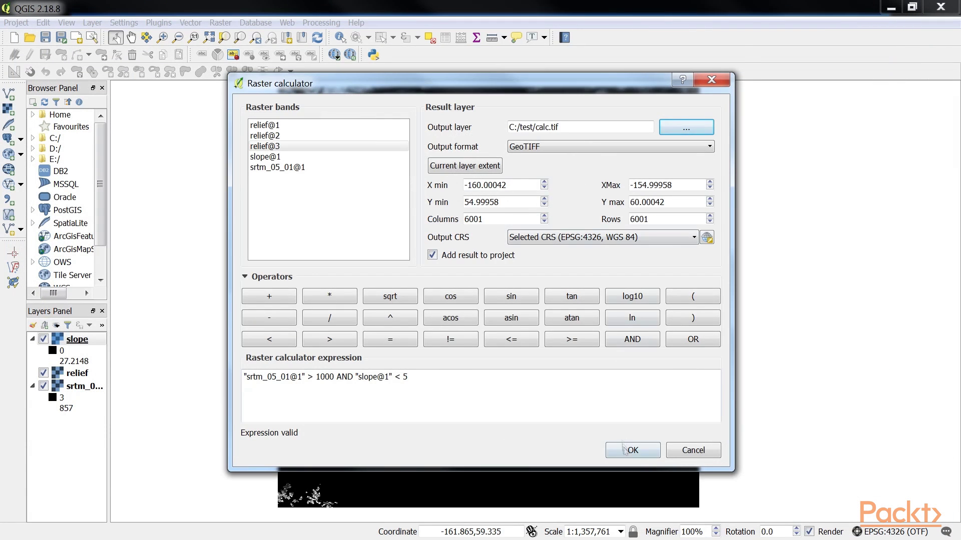
Run the Raster Calculator to create the calc layer and inspect the result.
left_click(627, 449)
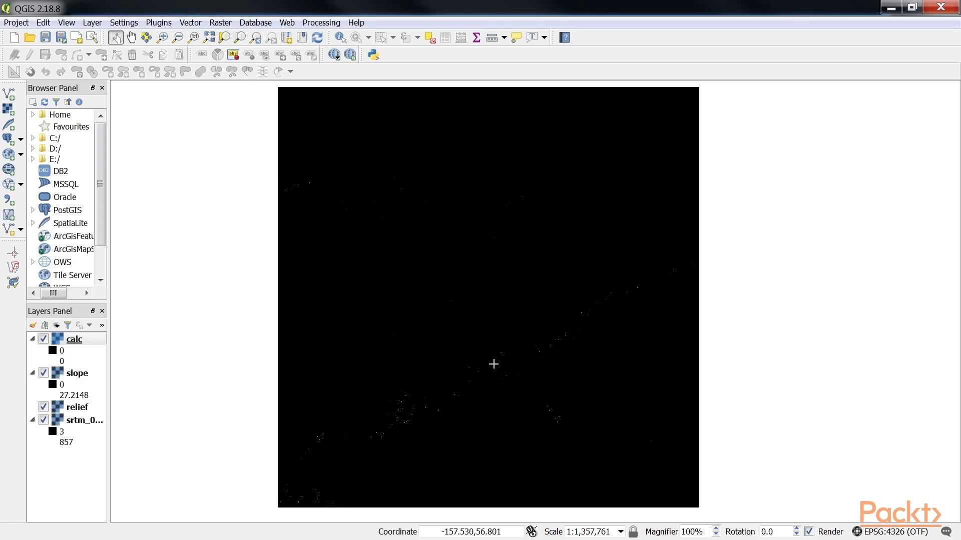
scroll(493, 364, "down", 1)
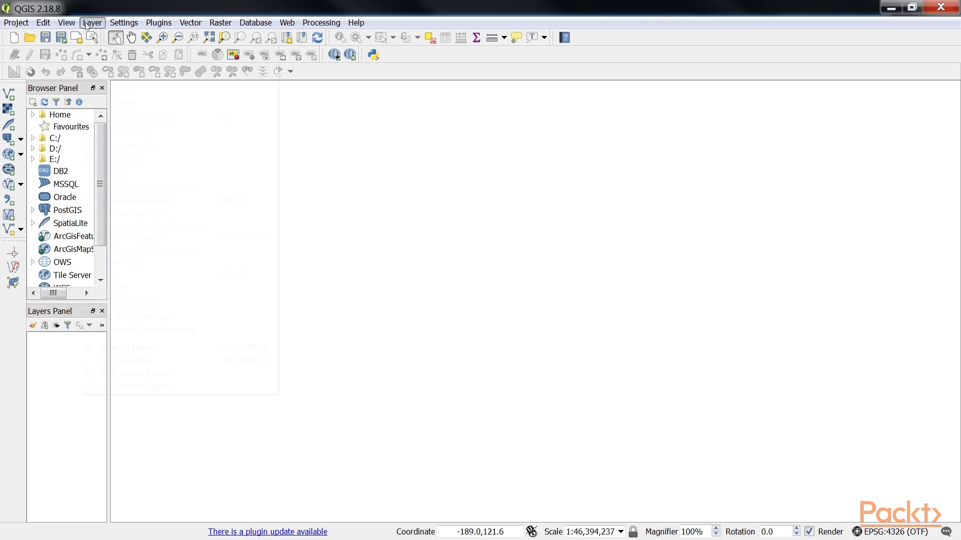
Add the landcover raster from C:\qgis_sample_data\raster to the empty project.
mouse_move(216, 52)
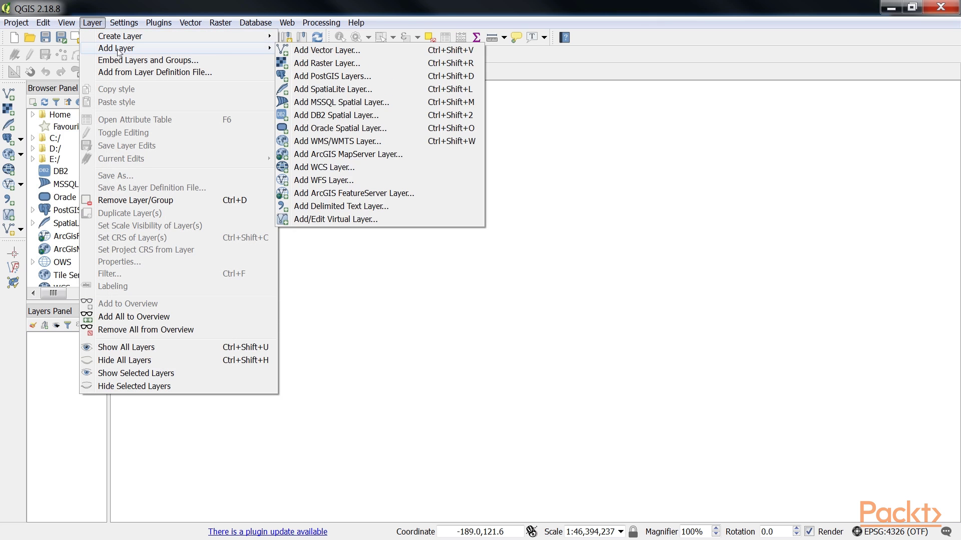
left_click(310, 64)
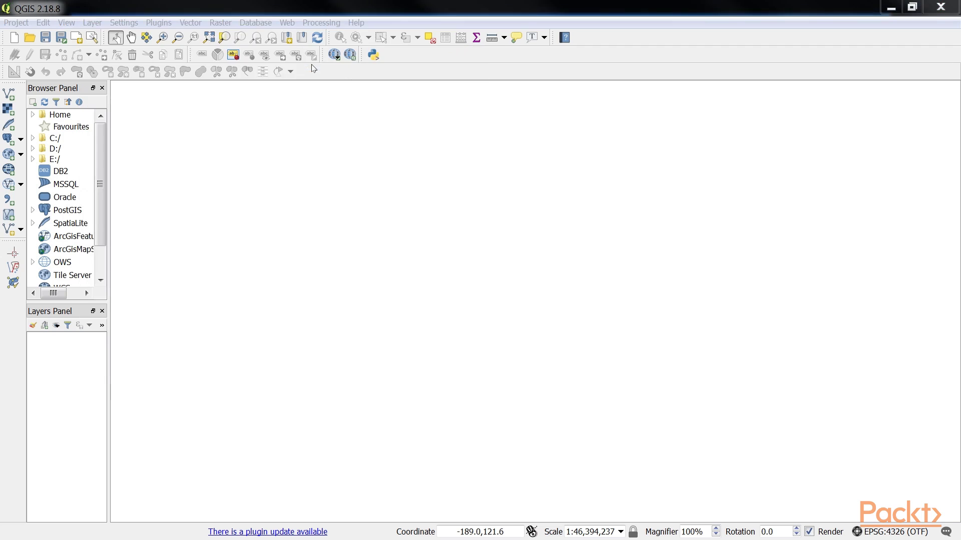
left_click(277, 134)
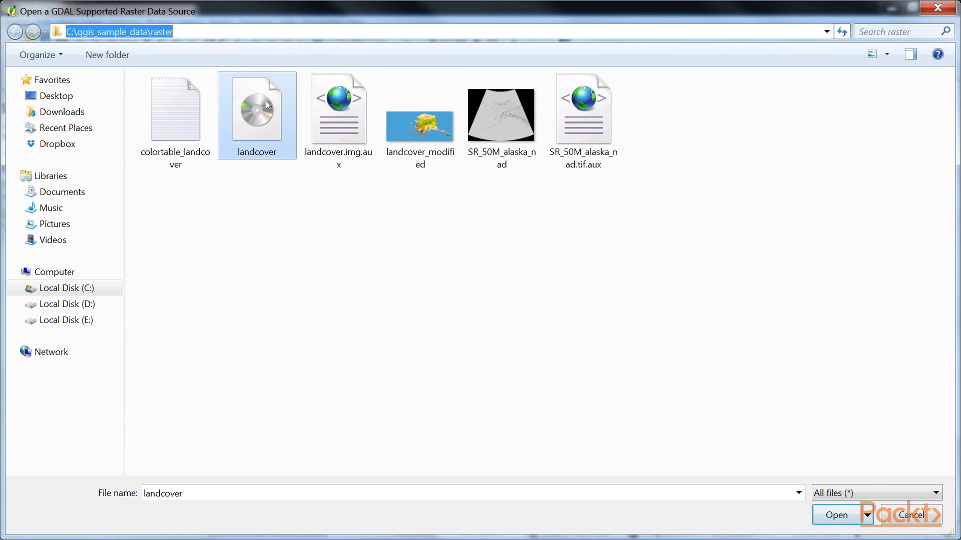
left_click(836, 514)
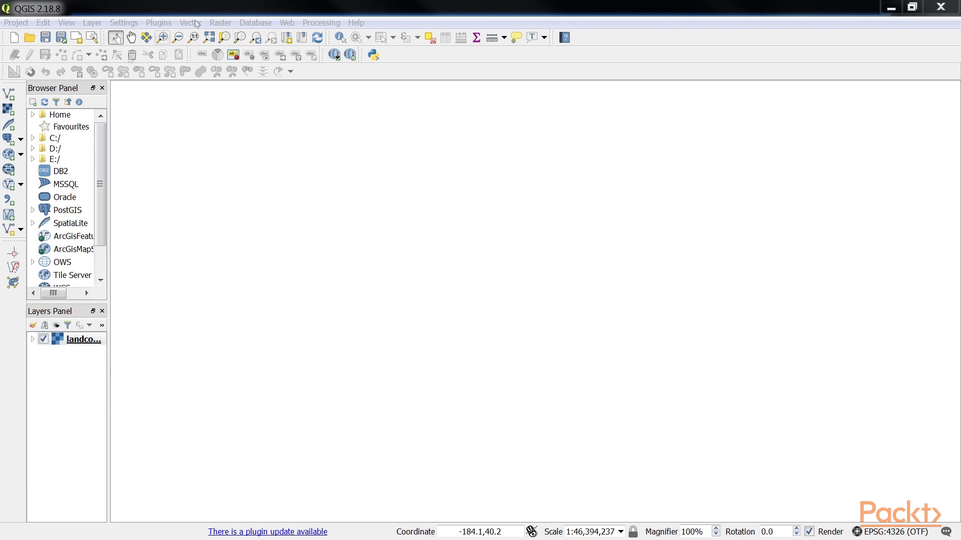
left_click(220, 22)
Open the Raster Calculator and set its output to C:/test/landcover.tif, ready for an expression.
left_click(231, 37)
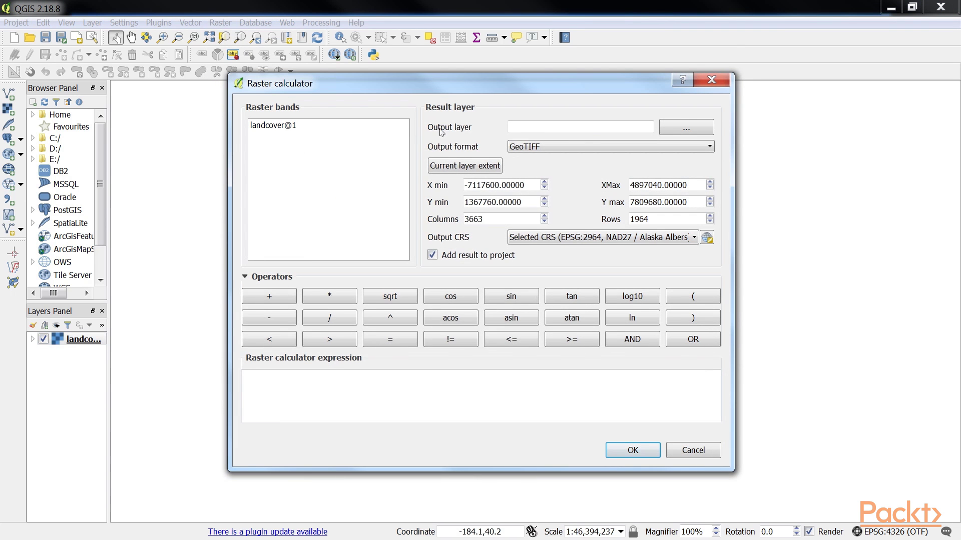
left_click(681, 126)
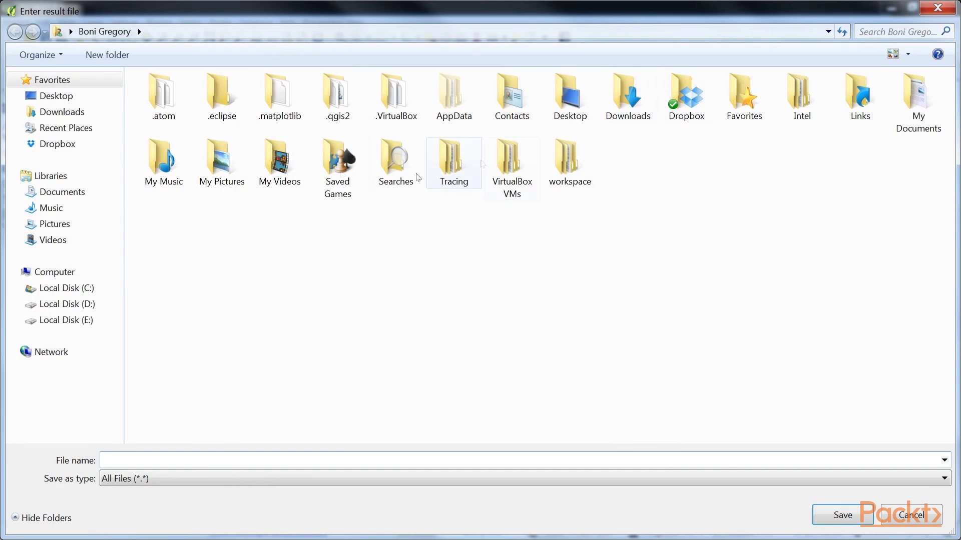
left_click(65, 288)
double_click(158, 273)
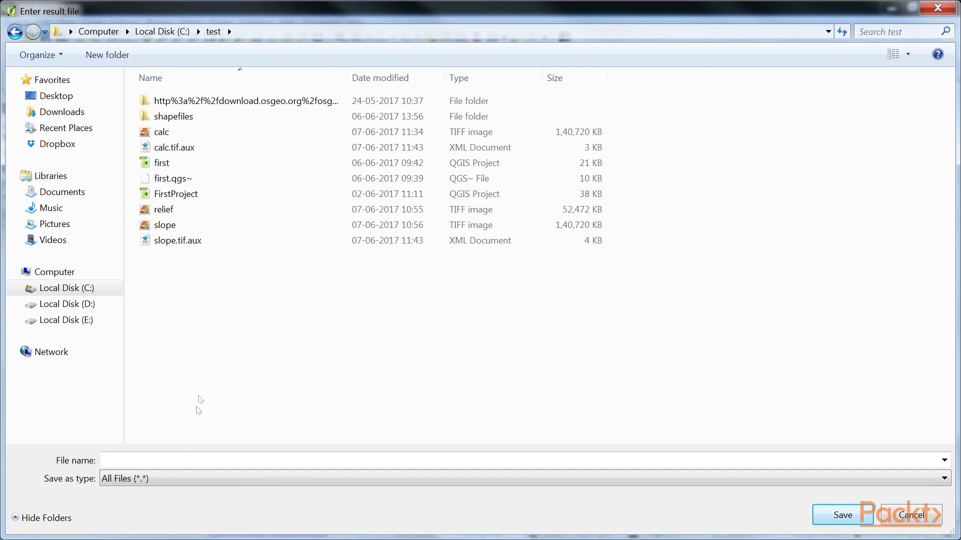
left_click(192, 461)
type("landcov")
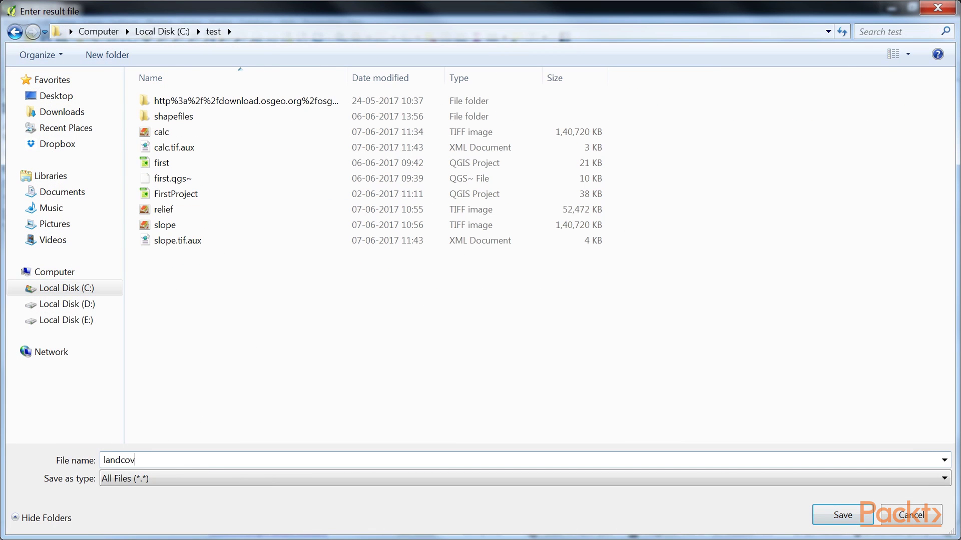
type("er.tif")
left_click(833, 515)
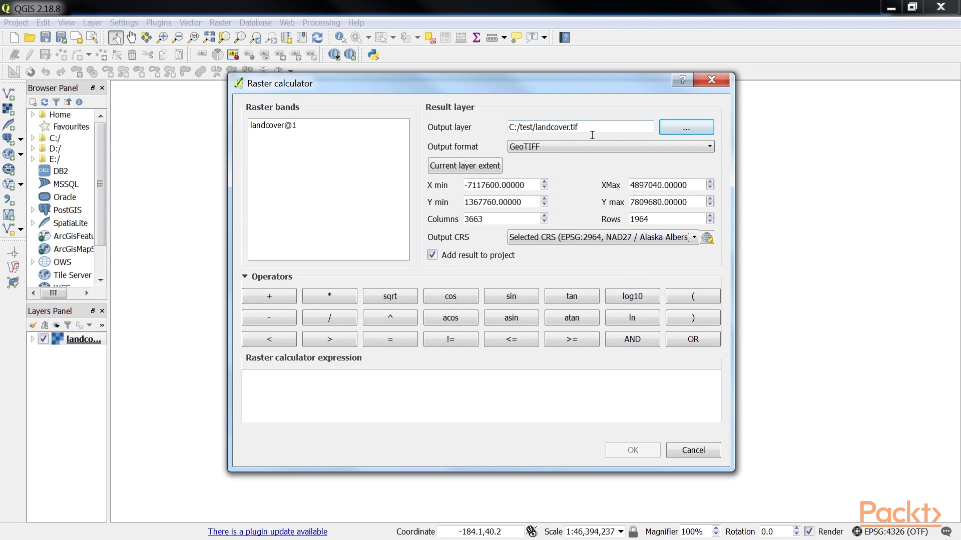
left_click(328, 388)
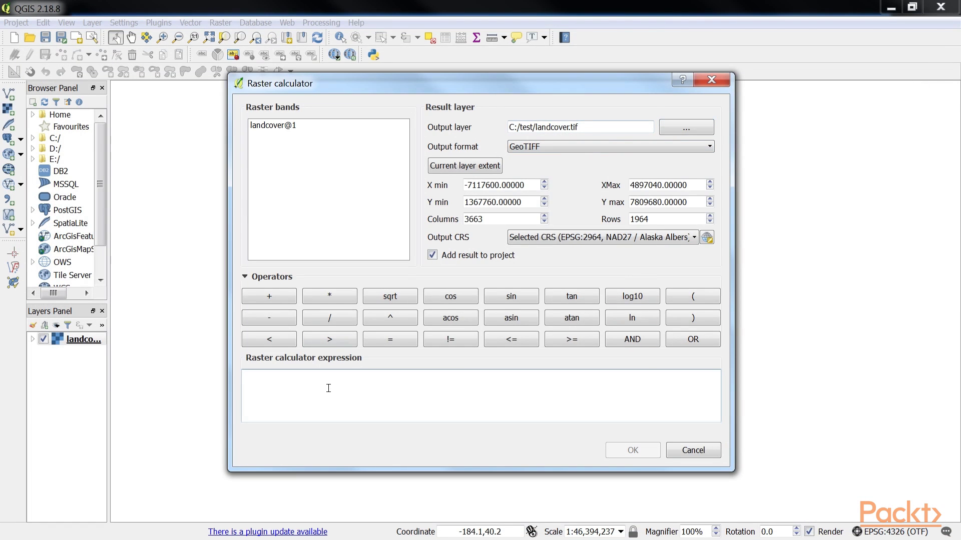
Enter the expression weighting landcover classes 1–6, 7–10 and 11+ by 100, 101 and 102.
type("(\"landcover@1\")")
type("\" > 0 AND \"land")
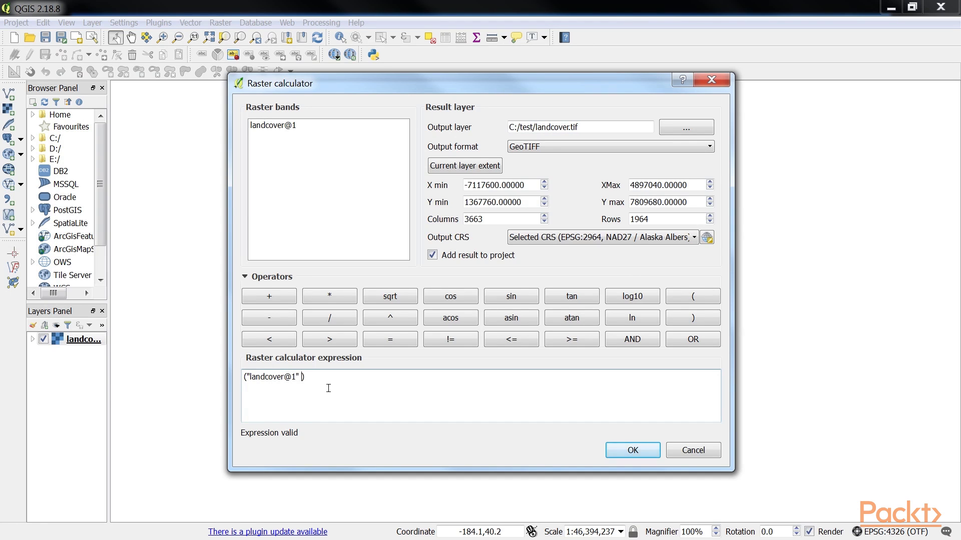
type("cover@1\" <")
type("= 6")
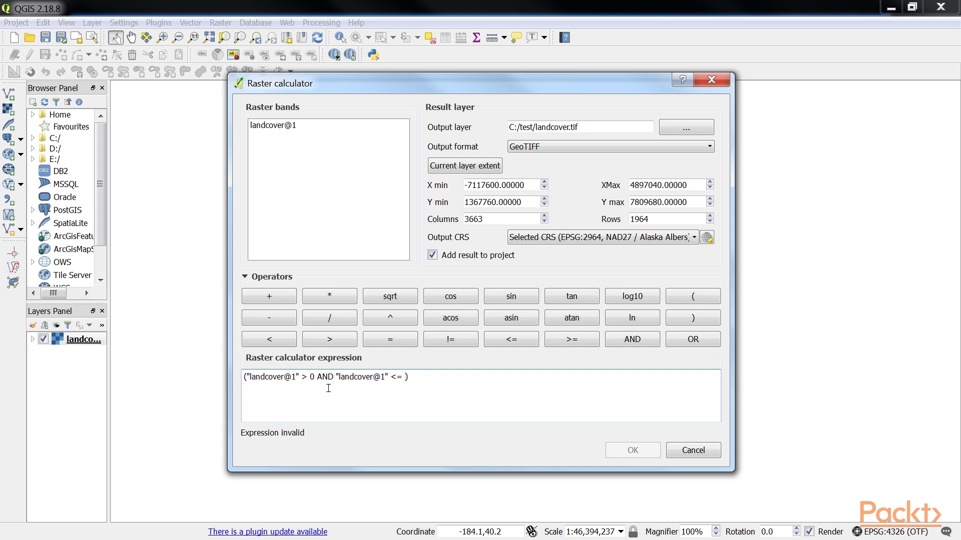
key("End")
type("* 100 + (\"landcover@1\" >= 7 AND \"landcover@1 <")
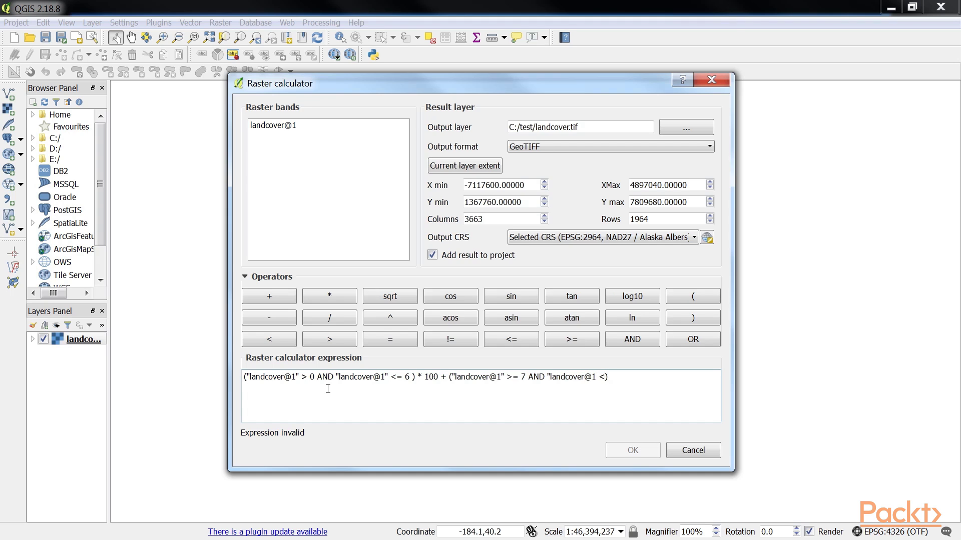
type("= 10 ) * 10")
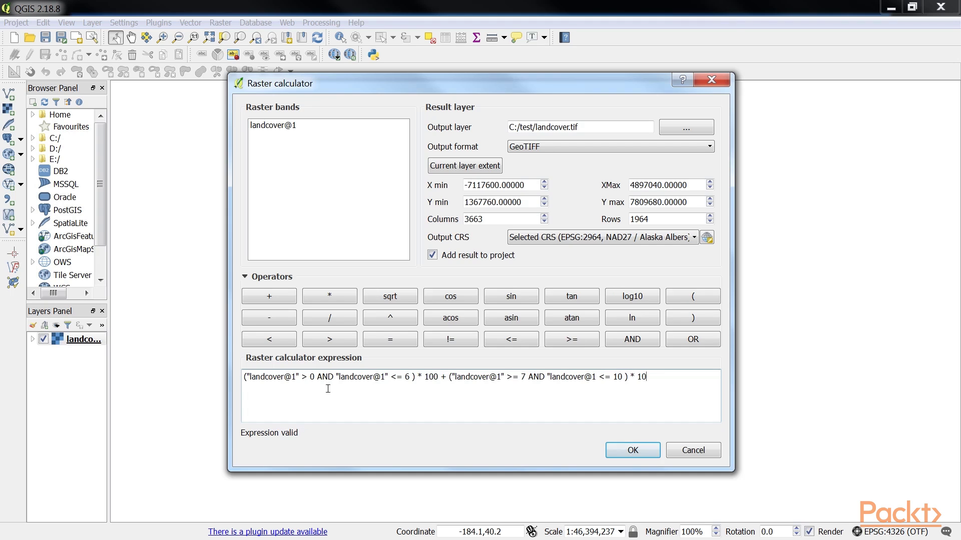
type("1 + (\"landcover@")
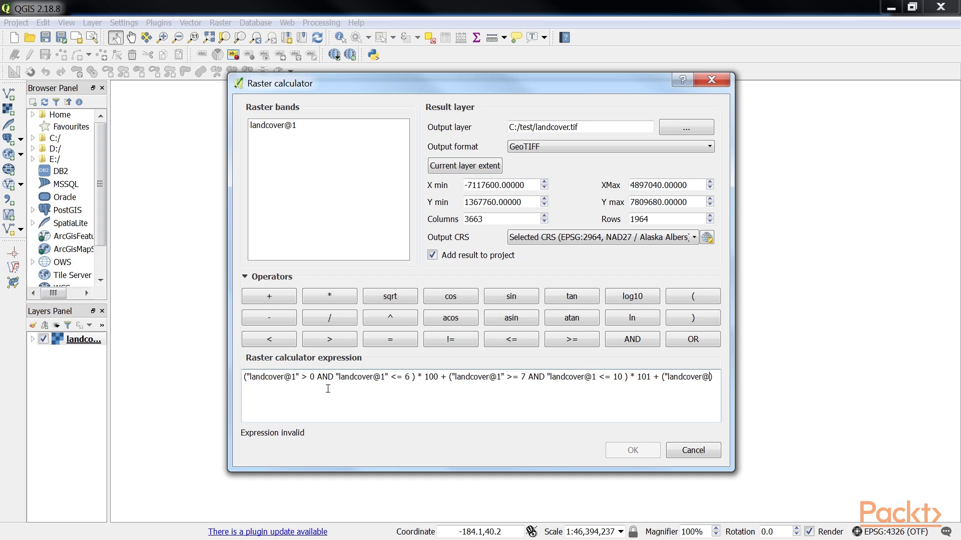
type("1\" >= 11 ) * 102")
Add the missing closing quote to "landcover@1" in the 7–10 condition and run the reclassification.
left_click(365, 383)
left_click(597, 382)
type("\"")
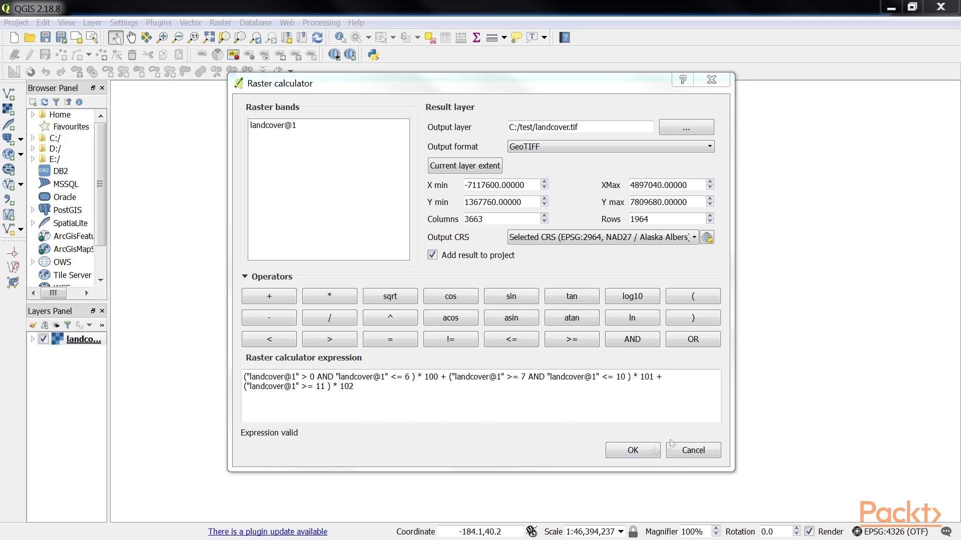
left_click(651, 449)
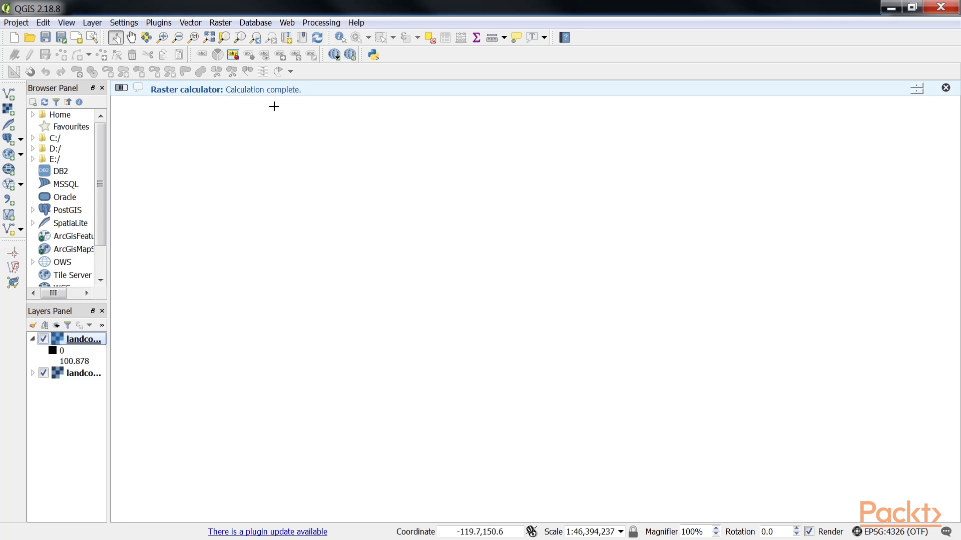